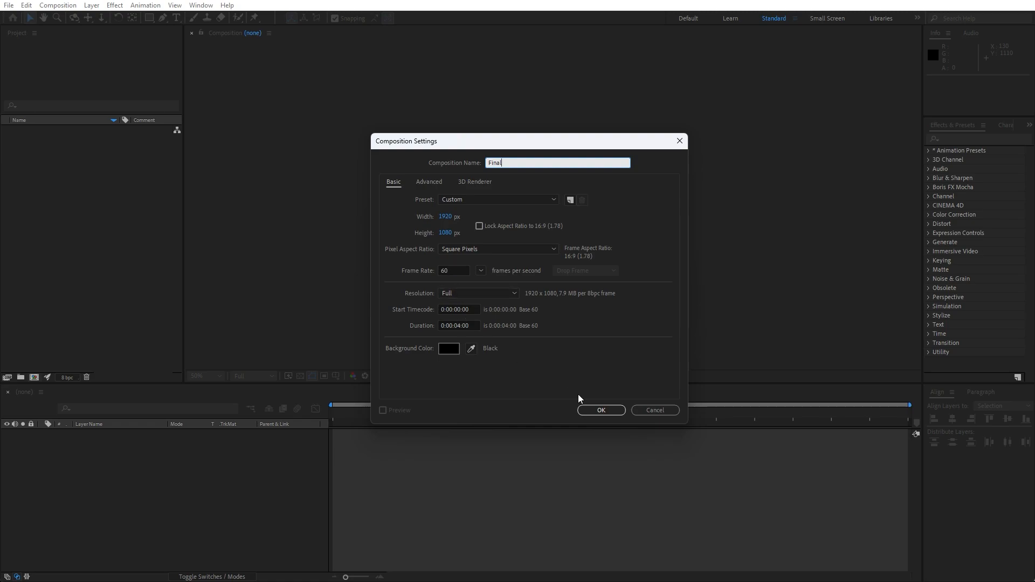
# Create the 1920 x 1080, 60 fps, four-second composition Final and add a white full-size solid named Background.
pyautogui.click(601, 408)
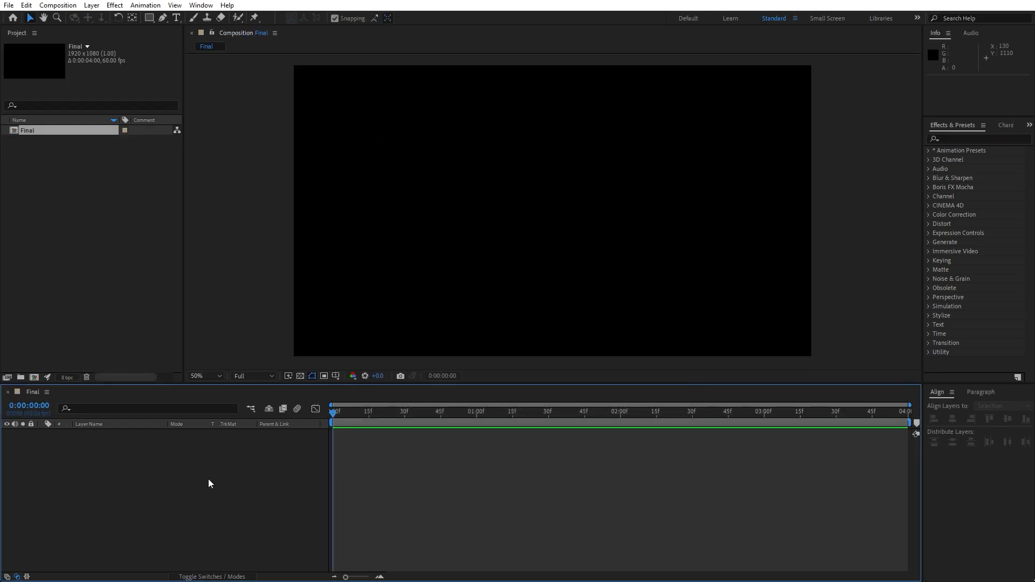
pyautogui.rightClick(199, 476)
pyautogui.moveTo(241, 346)
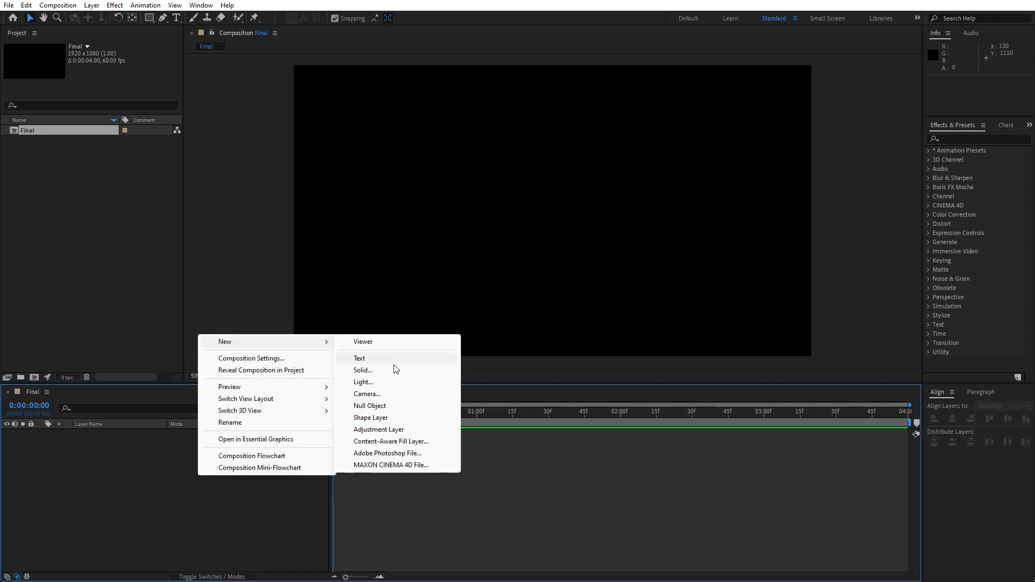
pyautogui.click(394, 369)
pyautogui.write('Background')
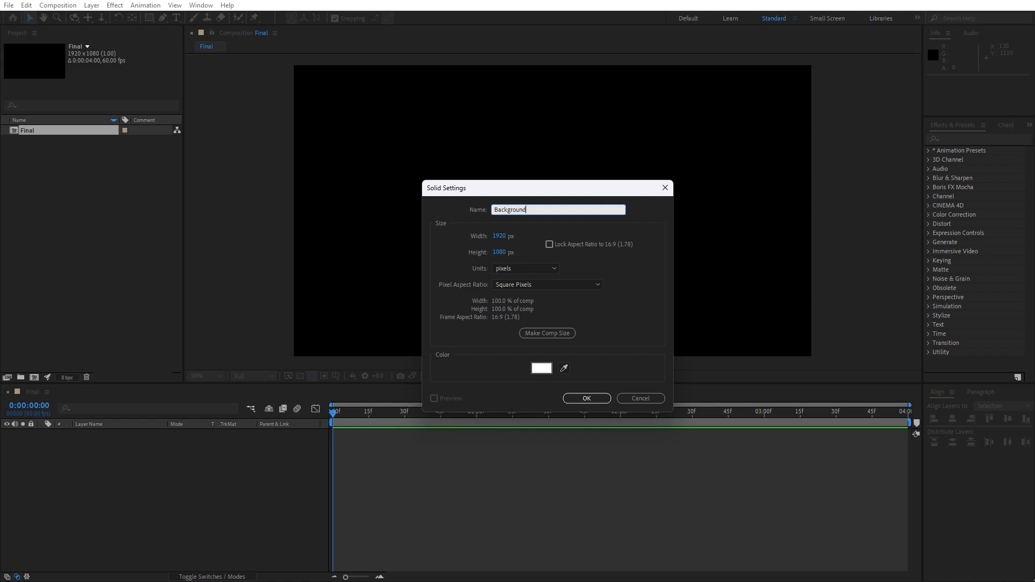
pyautogui.click(578, 400)
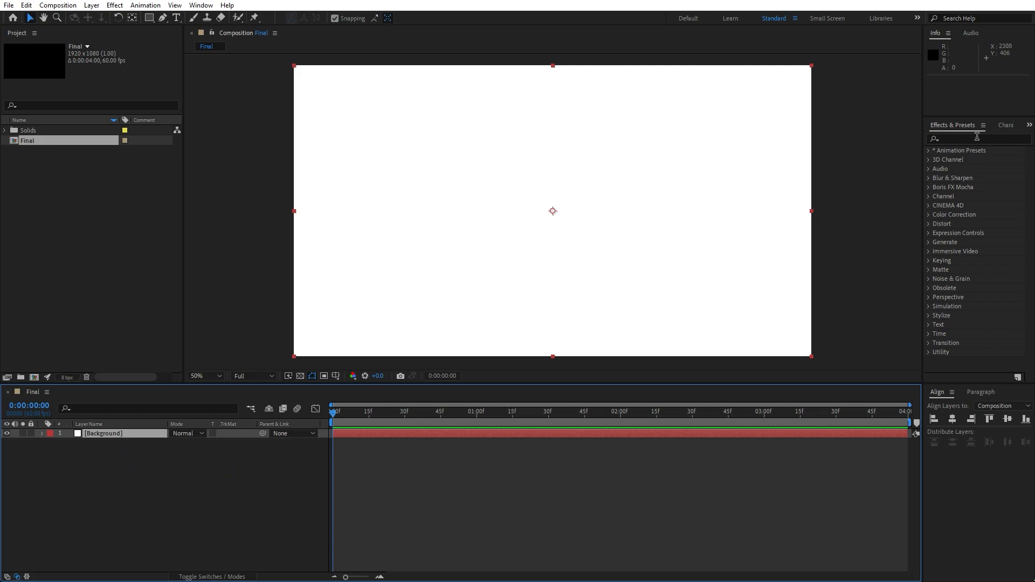
# Find the Gradient Ramp effect and apply it to the Background layer.
pyautogui.click(201, 5)
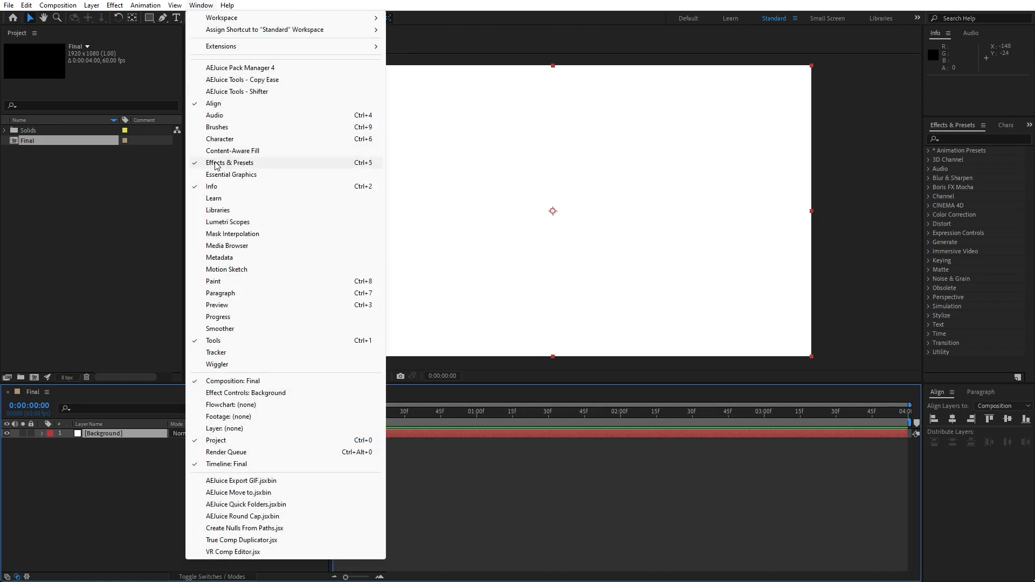
pyautogui.click(968, 136)
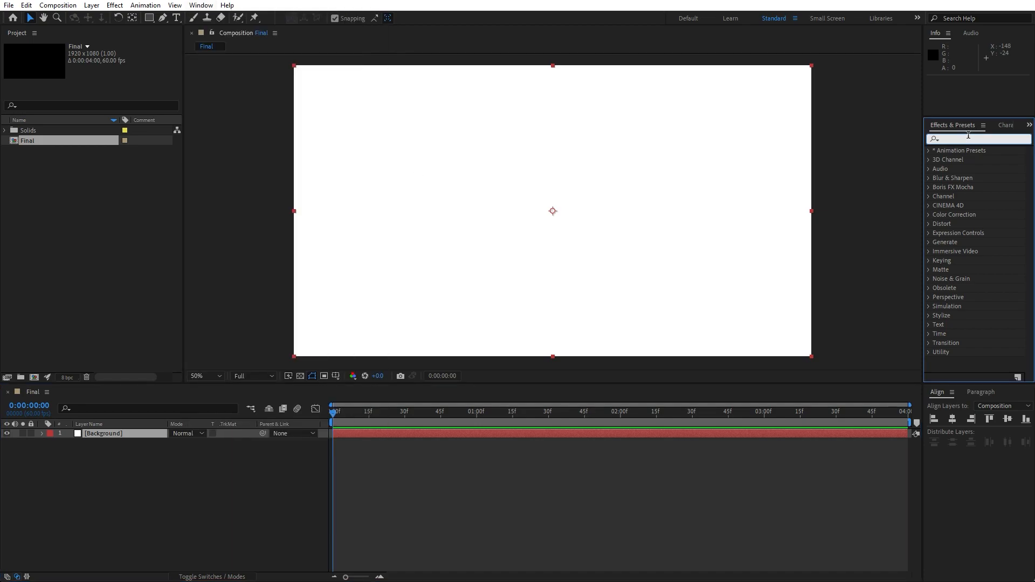
pyautogui.write('ramp')
pyautogui.moveTo(968, 160); pyautogui.dragTo(127, 435)
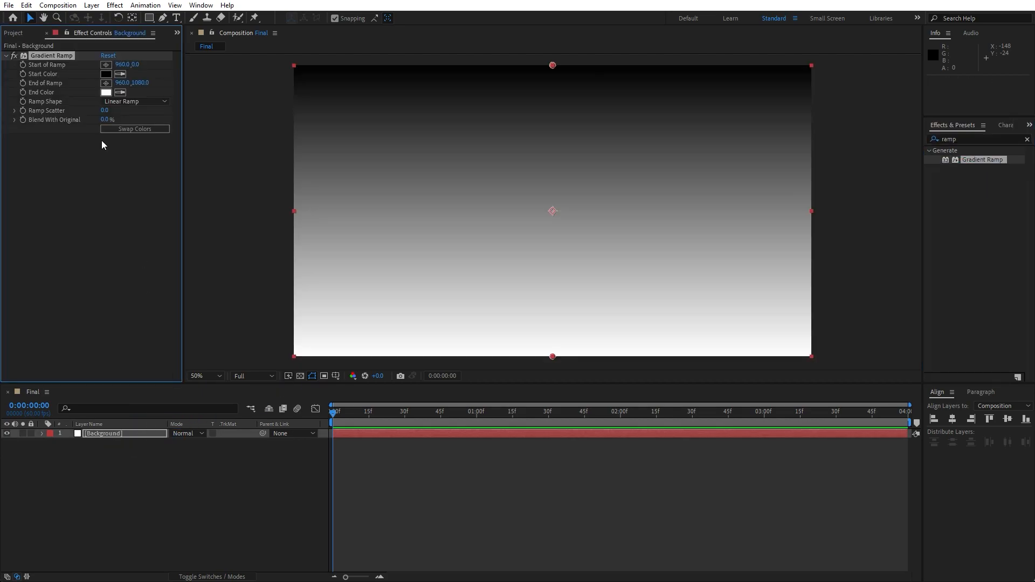
# Place the ramp's start just outside the frame's upper-left corner at about -48, 8 and its end near the lower-right corner at about 1938, 1068.
pyautogui.click(107, 65)
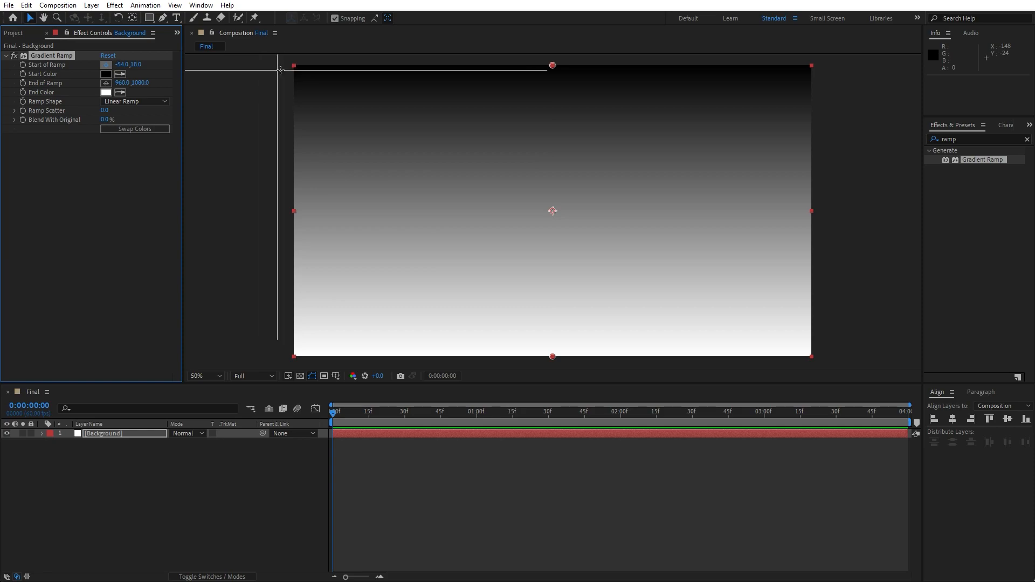
pyautogui.click(281, 68)
pyautogui.click(107, 83)
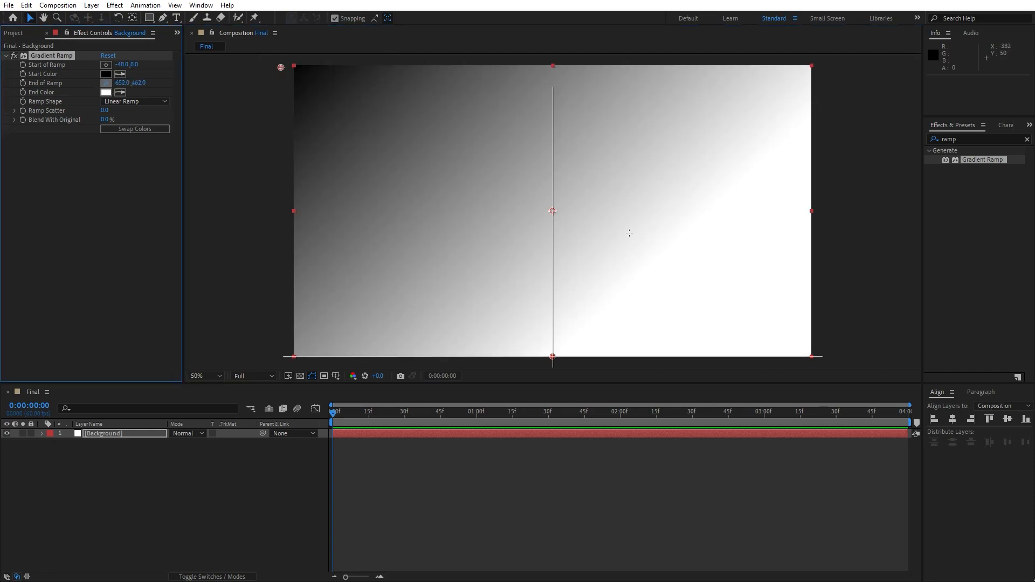
pyautogui.click(817, 354)
# Set the Gradient Ramp's start color to a saturated purple.
pyautogui.click(106, 73)
pyautogui.moveTo(349, 419)
pyautogui.mouseDown()
pyautogui.moveTo(351, 392)
pyautogui.moveTo(335, 422)
pyautogui.moveTo(352, 398)
pyautogui.moveTo(328, 398)
pyautogui.moveTo(353, 398)
pyautogui.moveTo(333, 412)
pyautogui.mouseUp()
pyautogui.click(328, 398)
pyautogui.click(438, 370)
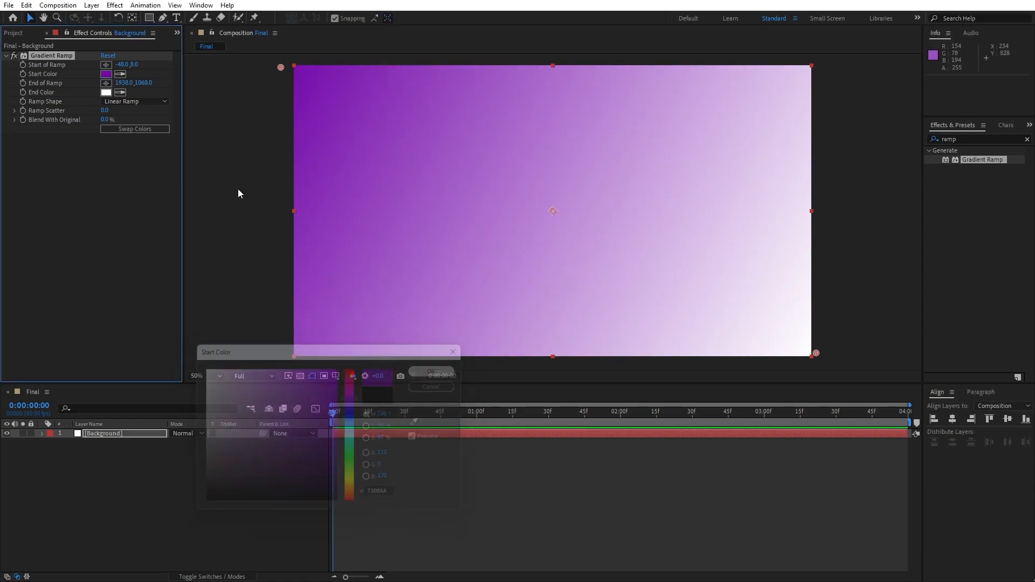
# Set the Gradient Ramp's end color to dark navy blue 060A3B and close the effect's settings.
pyautogui.click(106, 92)
pyautogui.click(350, 418)
pyautogui.moveTo(321, 421); pyautogui.dragTo(324, 473)
pyautogui.click(352, 414)
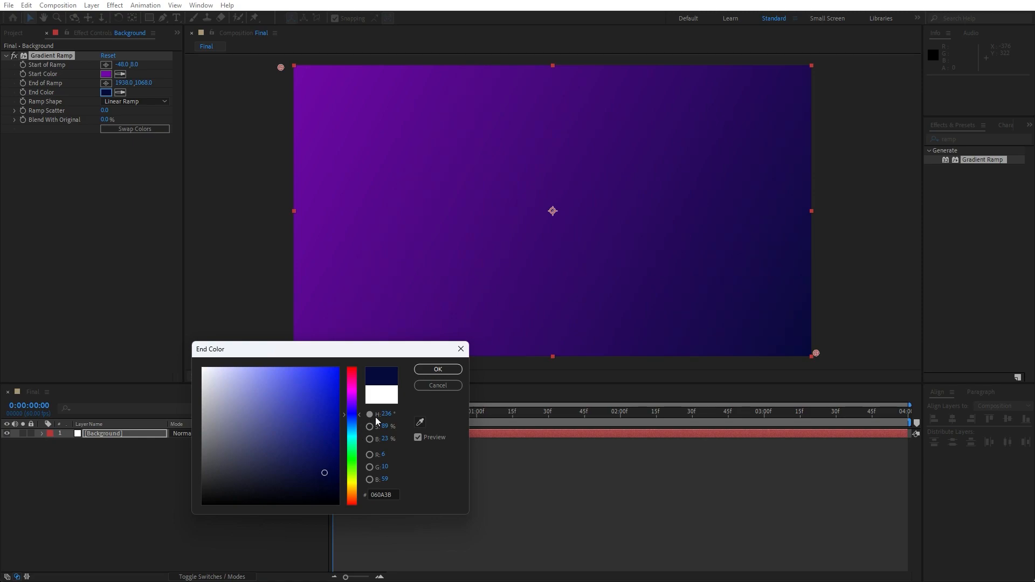
pyautogui.click(438, 370)
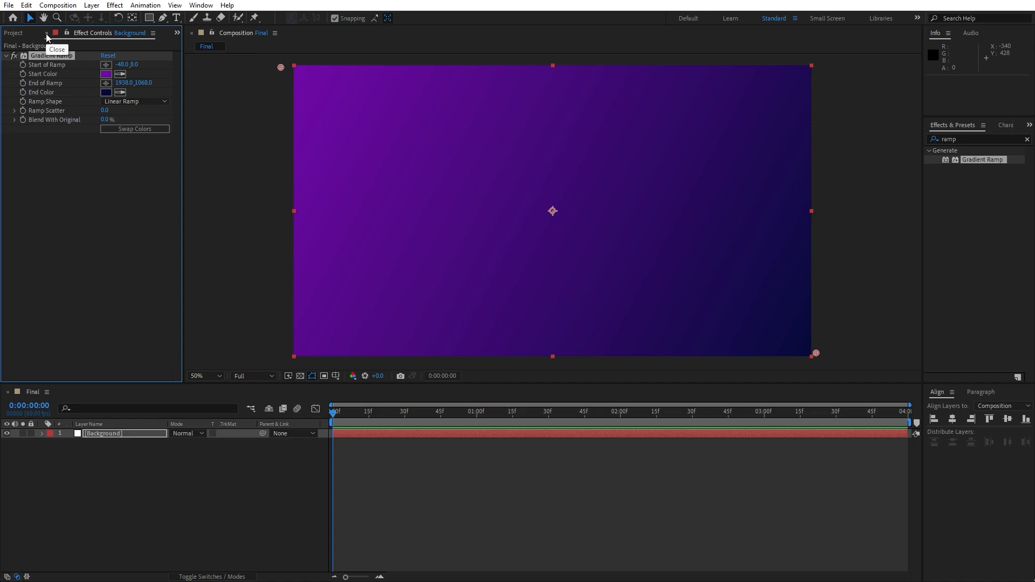
pyautogui.click(46, 33)
# Add a white full-size solid named Grid above the Background layer.
pyautogui.rightClick(137, 488)
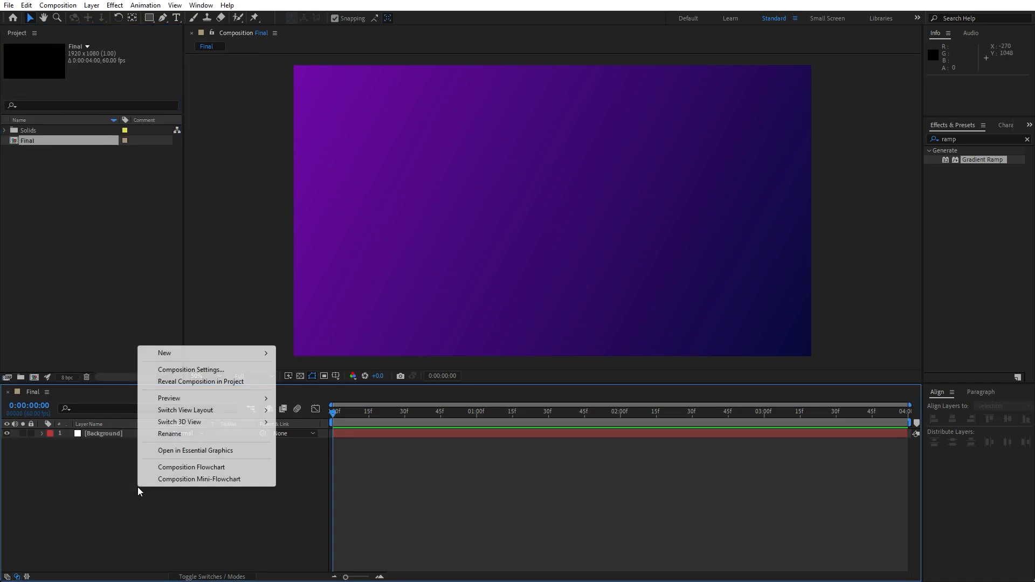
pyautogui.moveTo(184, 352)
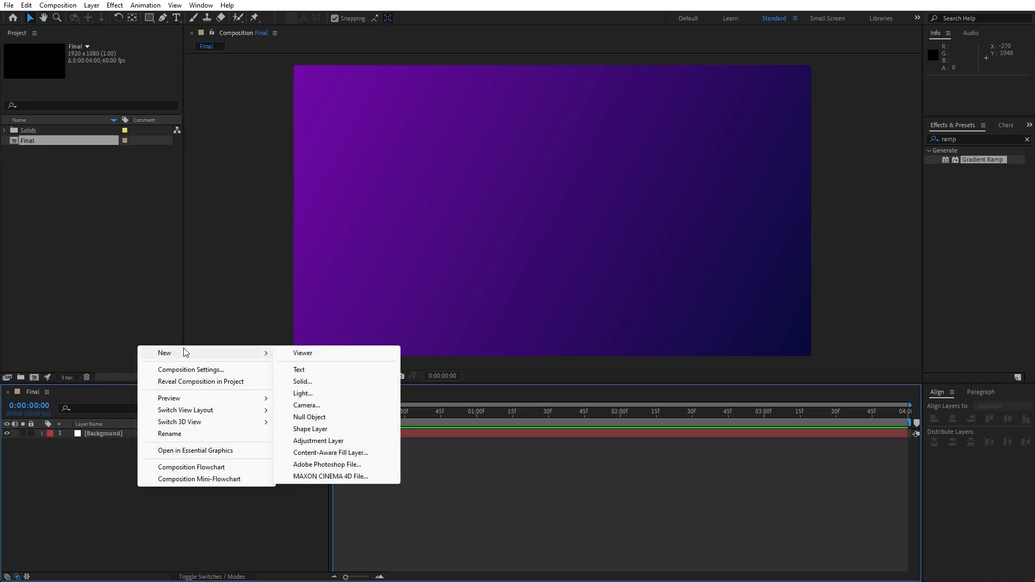
pyautogui.click(305, 383)
pyautogui.write('Grid')
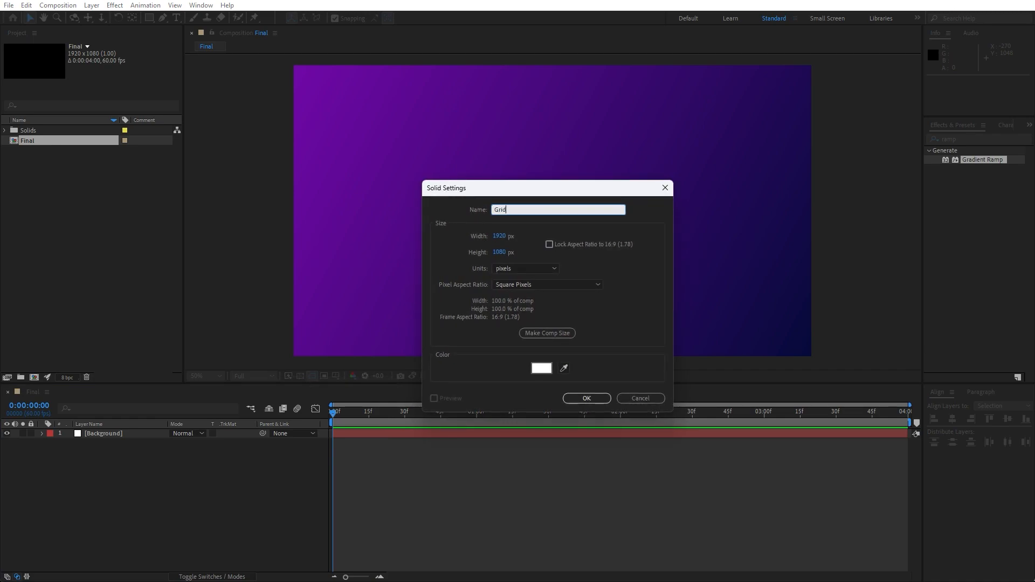
pyautogui.click(585, 400)
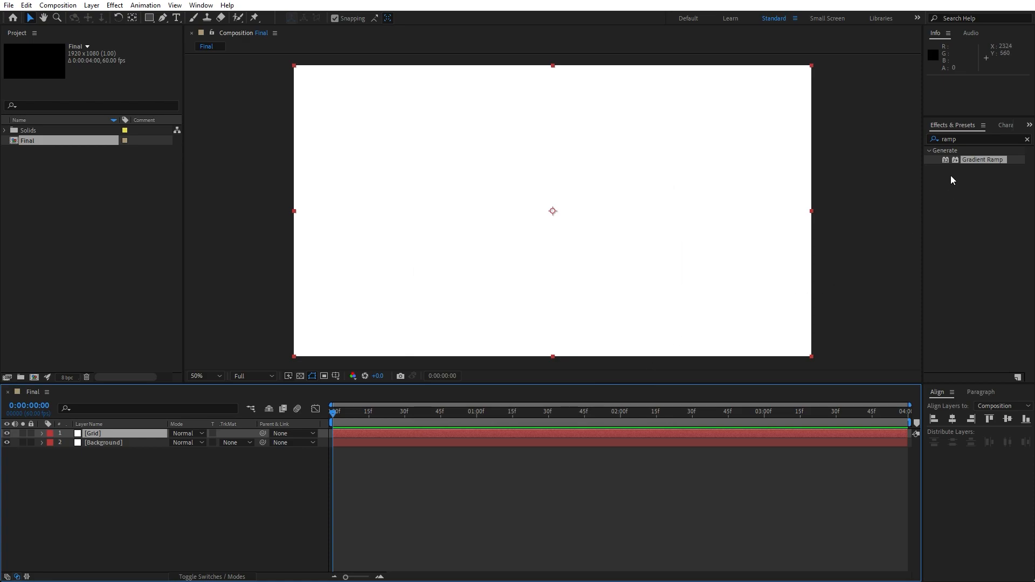
# Find the Grid effect and apply it to the Grid layer.
pyautogui.click(976, 139)
pyautogui.write('grid')
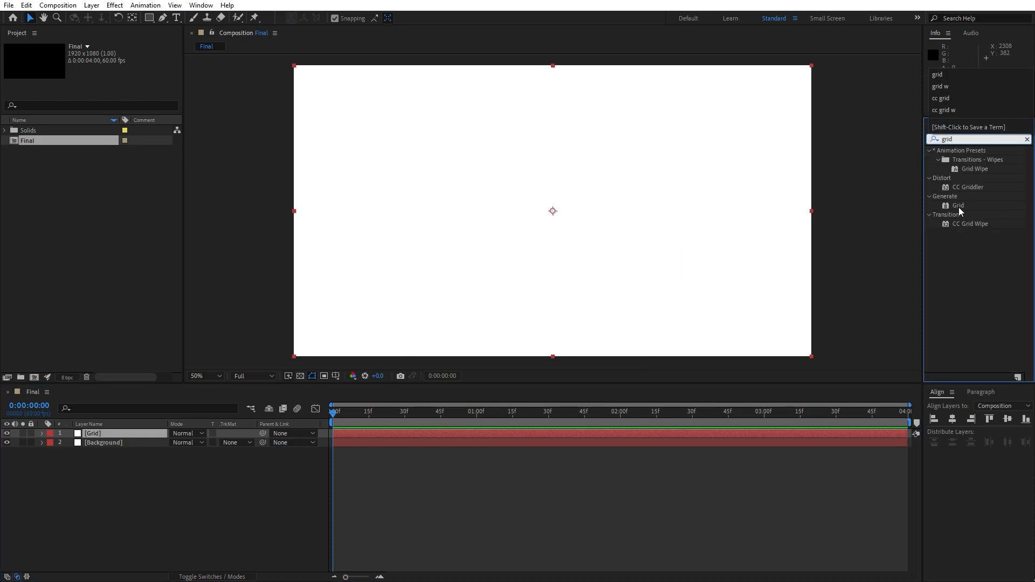
pyautogui.moveTo(958, 206); pyautogui.dragTo(96, 432)
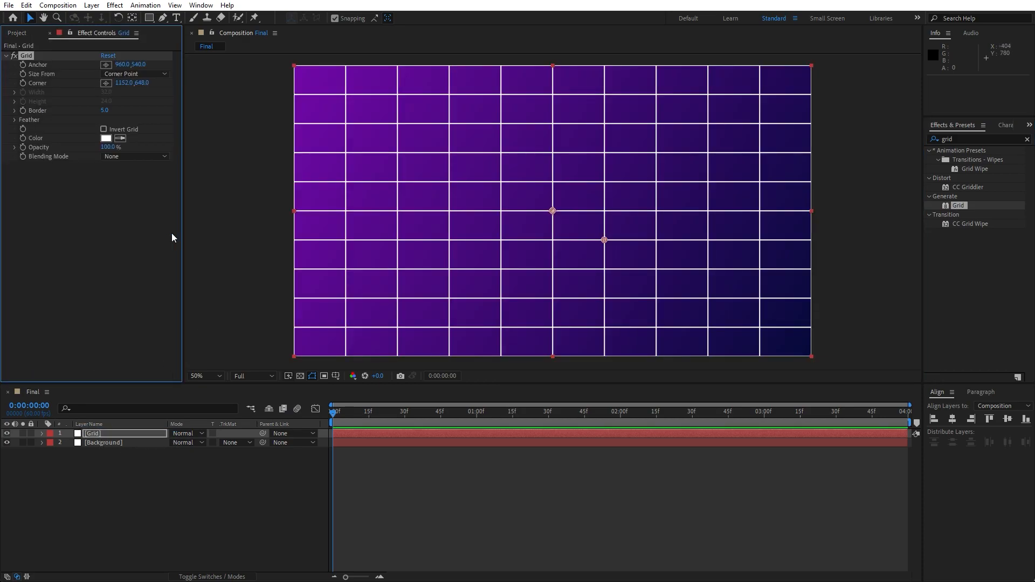
# Size the Grid effect from the Width Slider and set both its width and border to 10.
pyautogui.click(134, 74)
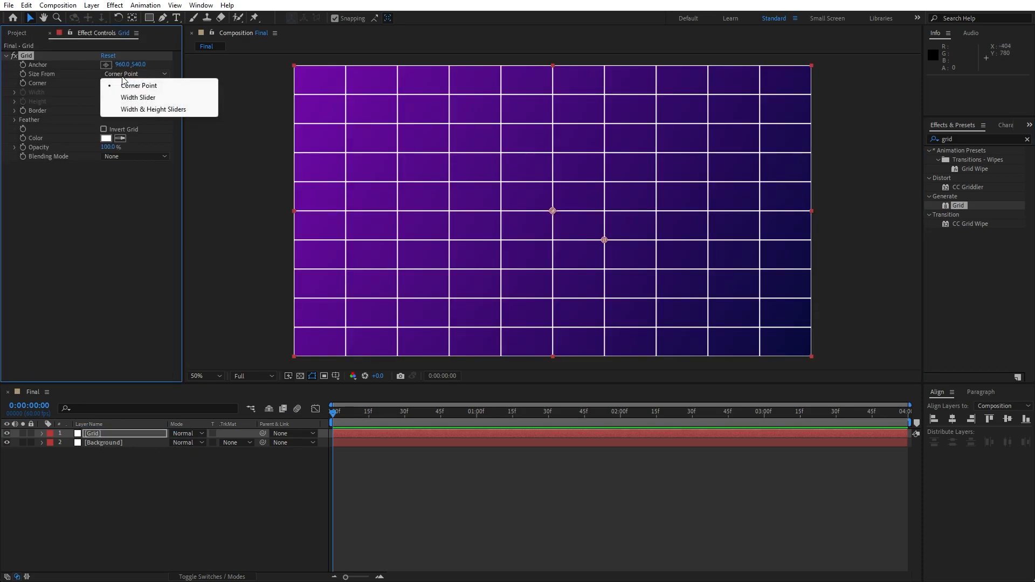
pyautogui.click(144, 97)
pyautogui.click(107, 93)
pyautogui.write('10')
pyautogui.click(99, 162)
pyautogui.click(107, 125)
pyautogui.write('10')
pyautogui.press('Return')
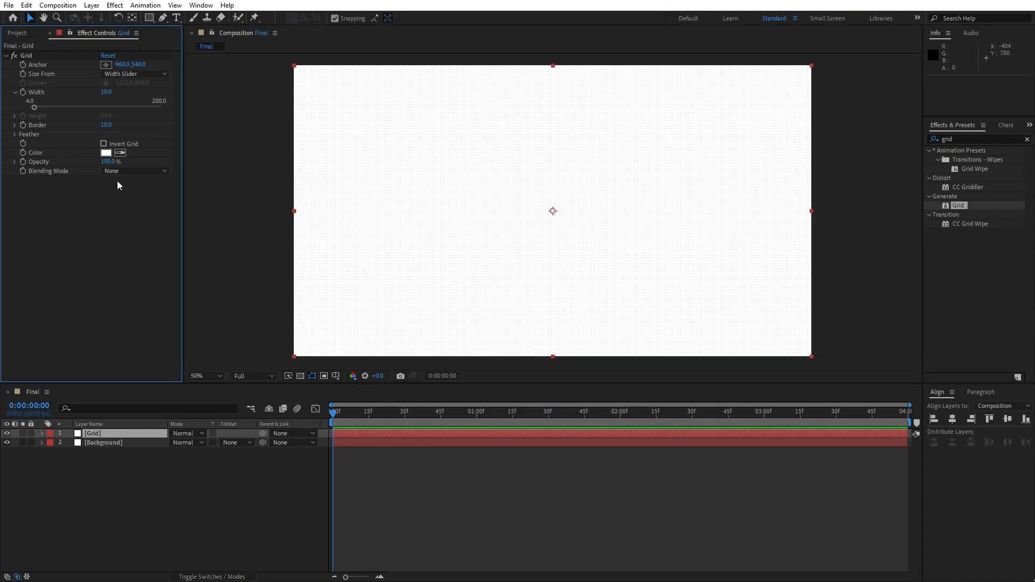
# Invert the Grid effect so it draws small dots, and inspect the pattern up close.
pyautogui.click(104, 144)
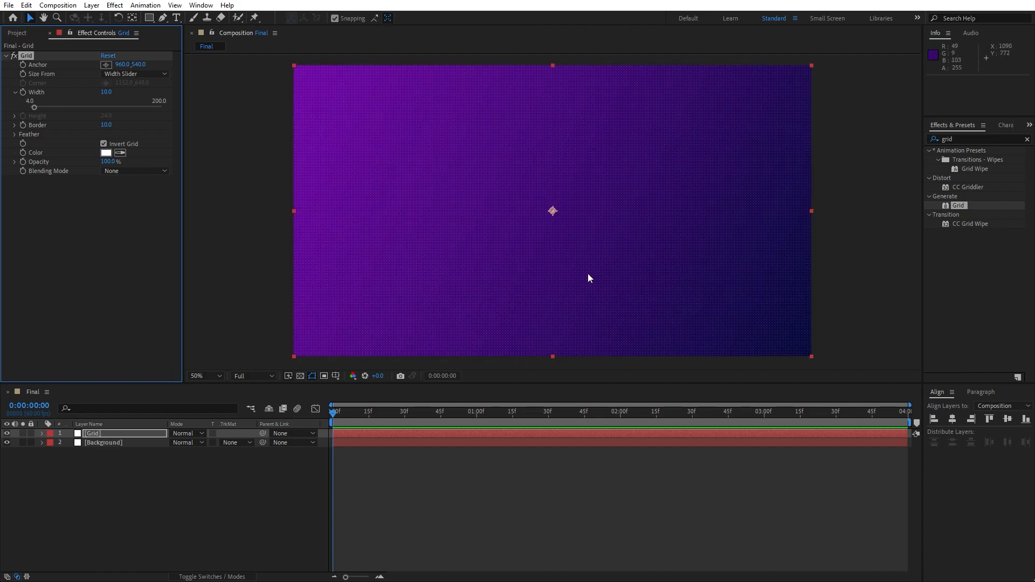
pyautogui.scroll(3, 526, 264)
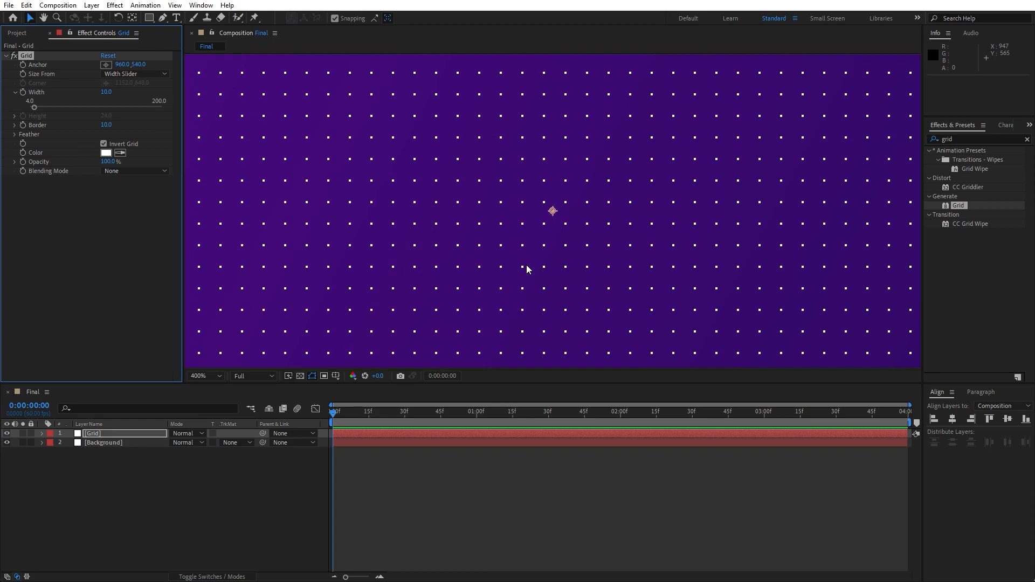
pyautogui.scroll(-5, 526, 265)
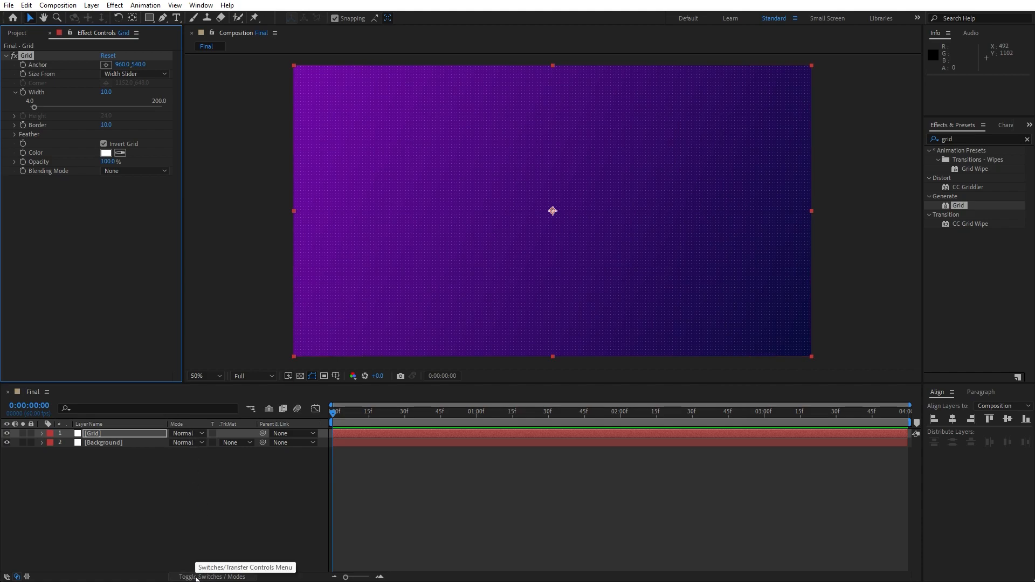
# Set the Grid layer's blending mode to Overlay.
pyautogui.click(186, 435)
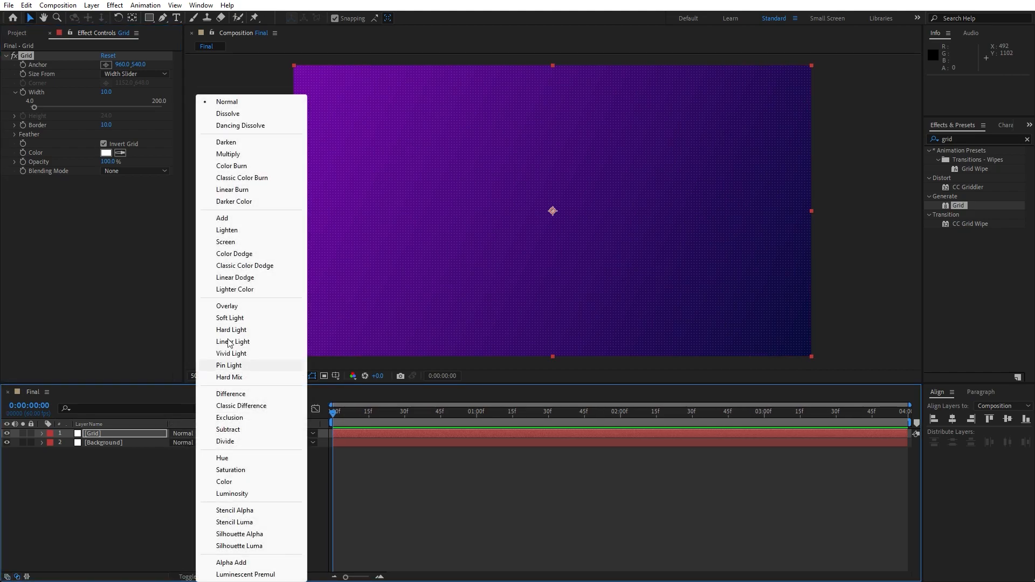
pyautogui.click(235, 306)
pyautogui.scroll(2, 572, 265)
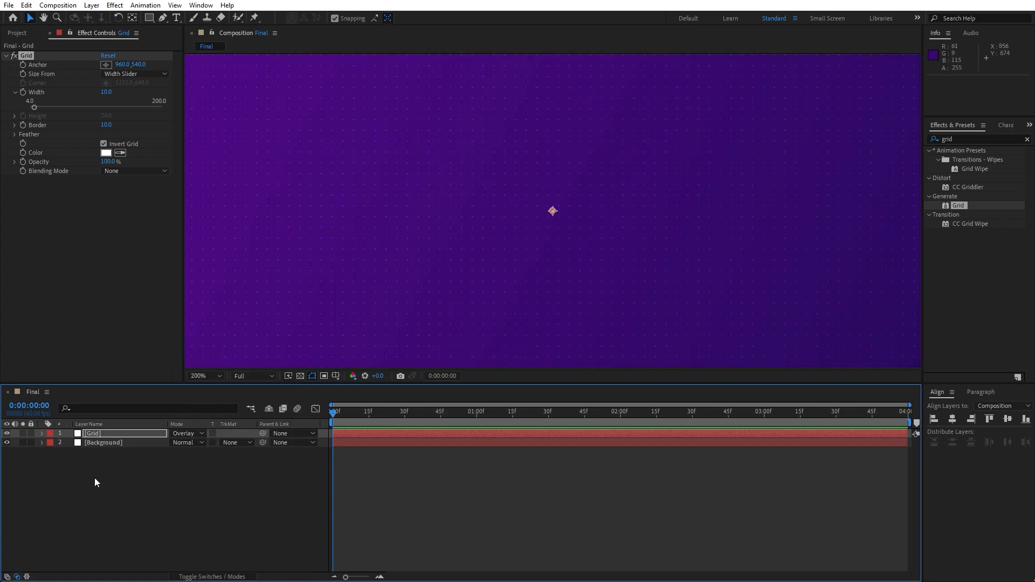
# Duplicate the Grid layer to strengthen the dot pattern, and fit the whole composition in view.
pyautogui.click(101, 434)
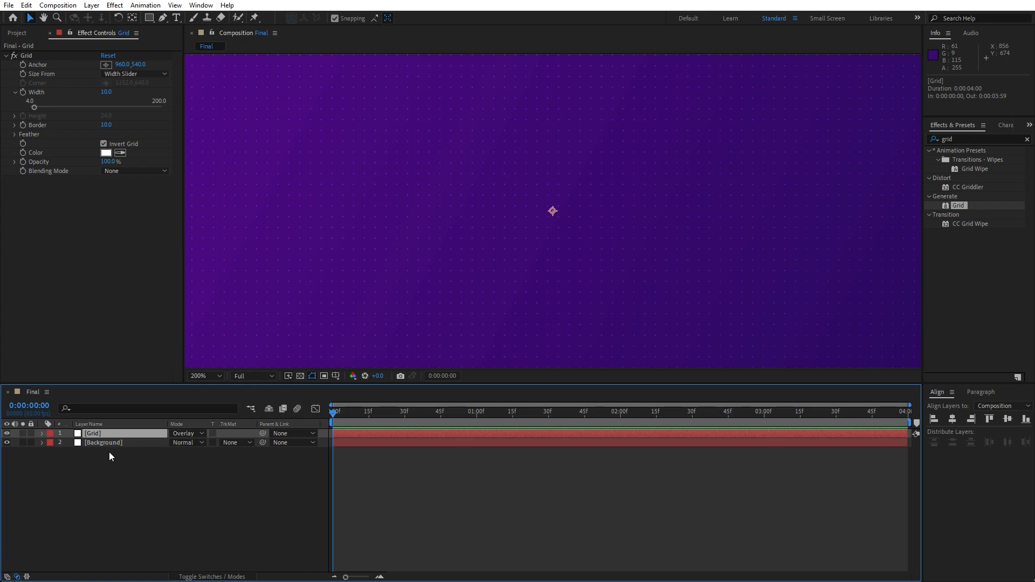
pyautogui.hotkey('ctrl', 'd')
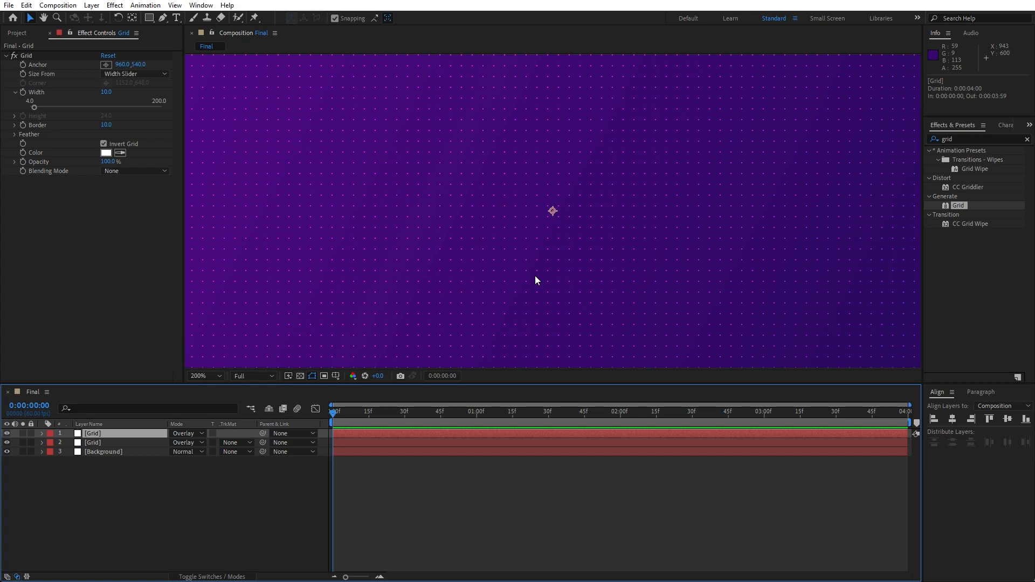
pyautogui.click(219, 378)
pyautogui.click(226, 401)
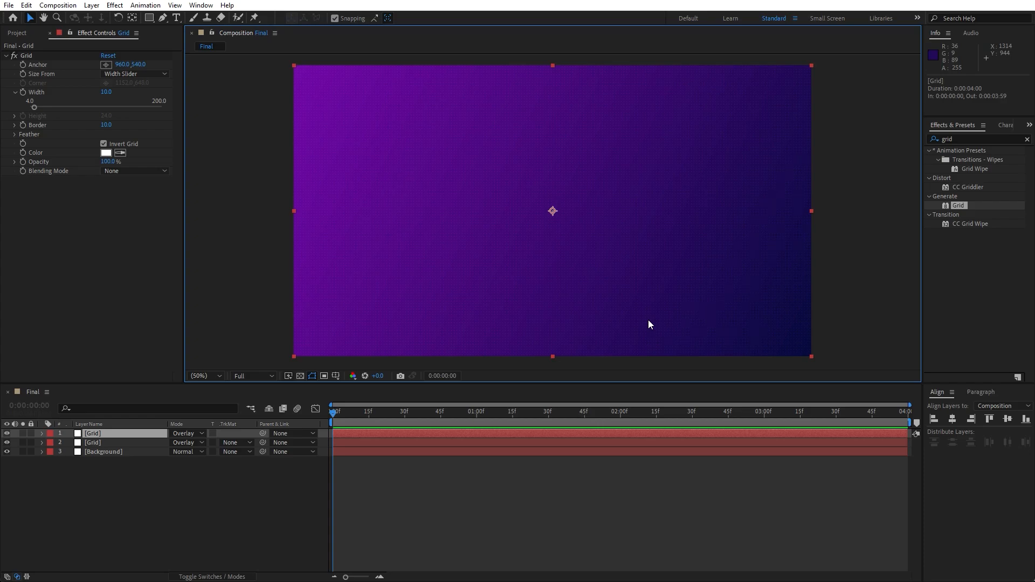
# Add a text layer reading STROKE OUTLINES to the composition.
pyautogui.click(177, 18)
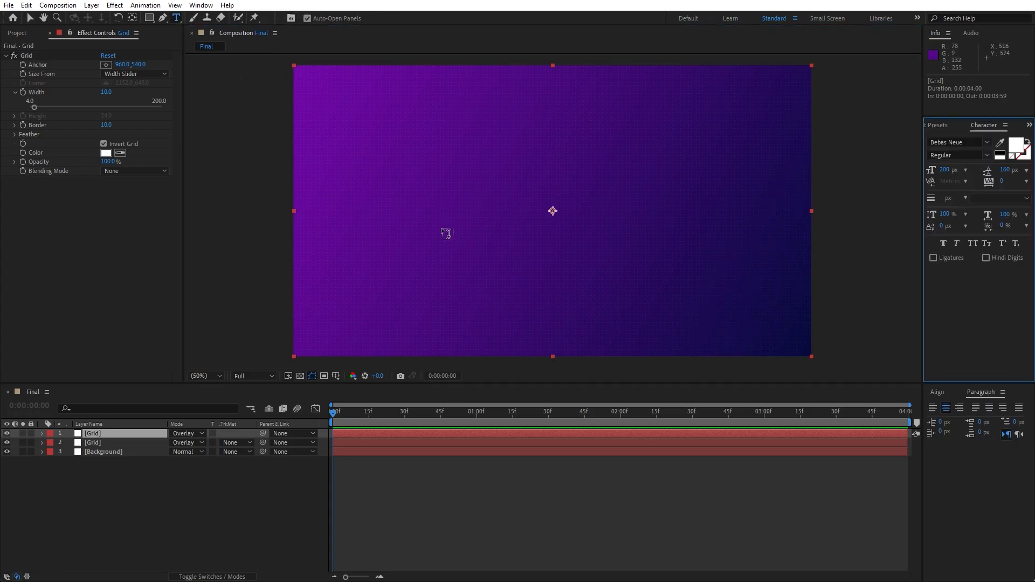
pyautogui.click(468, 227)
pyautogui.write('S')
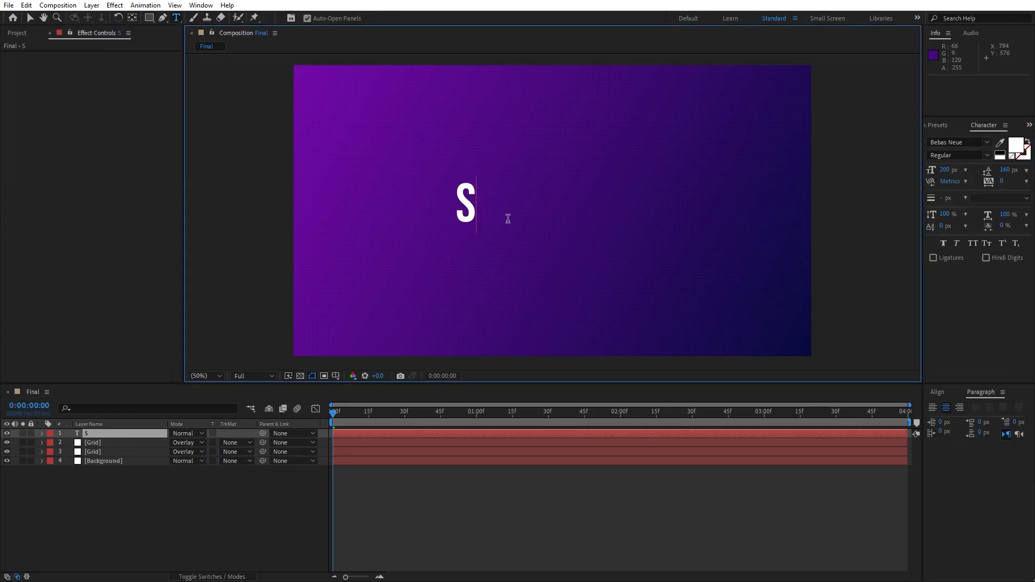
pyautogui.write('TROKE OUT')
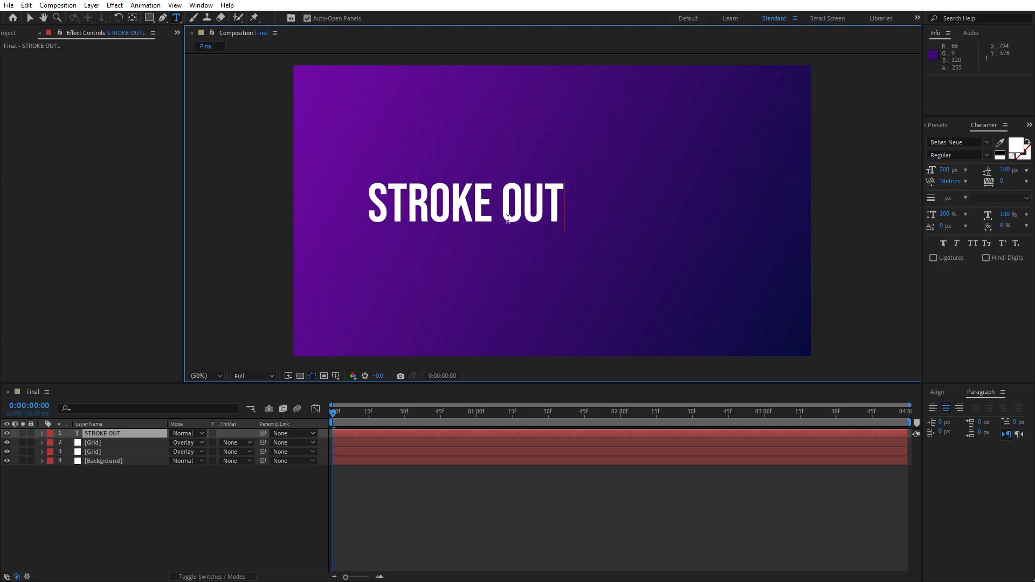
pyautogui.write('LINES')
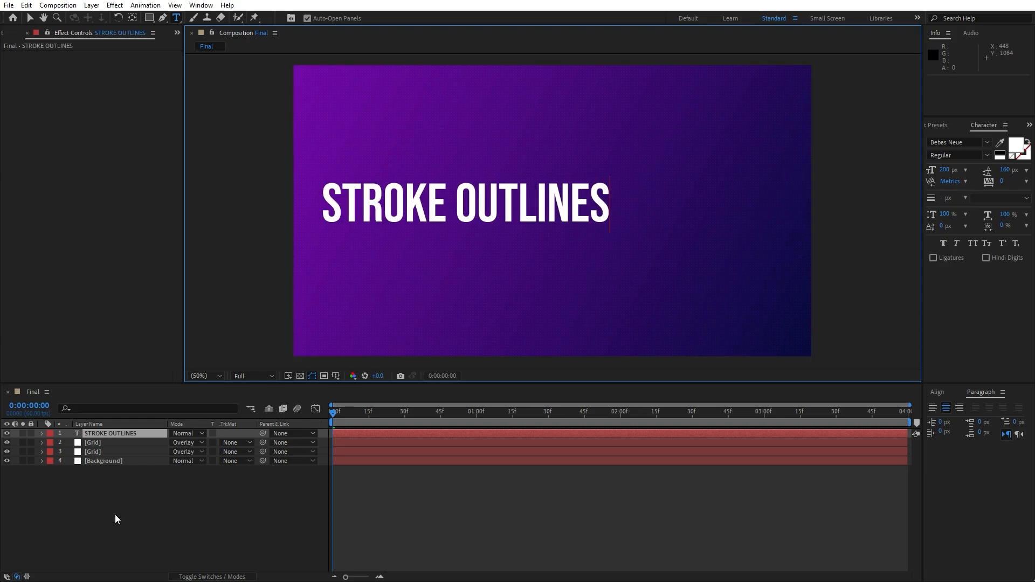
# Center the STROKE OUTLINES text horizontally and vertically in the composition.
pyautogui.click(116, 432)
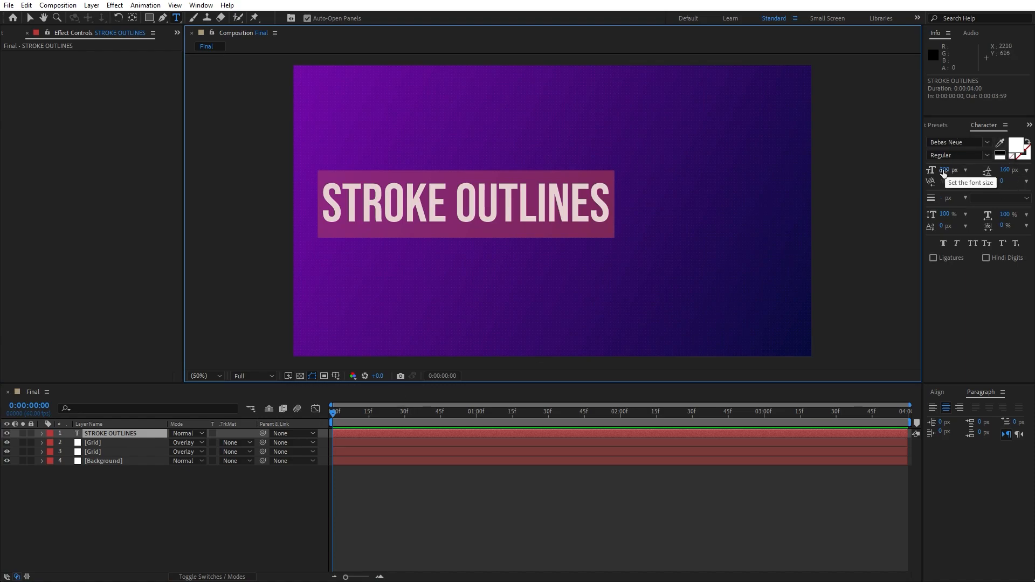
pyautogui.click(152, 467)
pyautogui.click(137, 434)
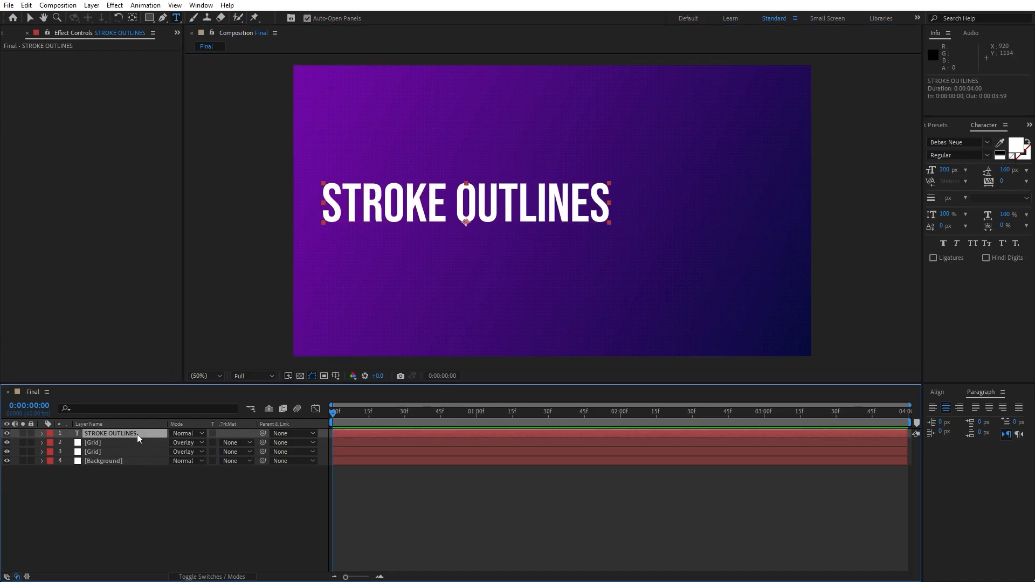
pyautogui.click(938, 394)
pyautogui.click(953, 420)
pyautogui.click(1005, 419)
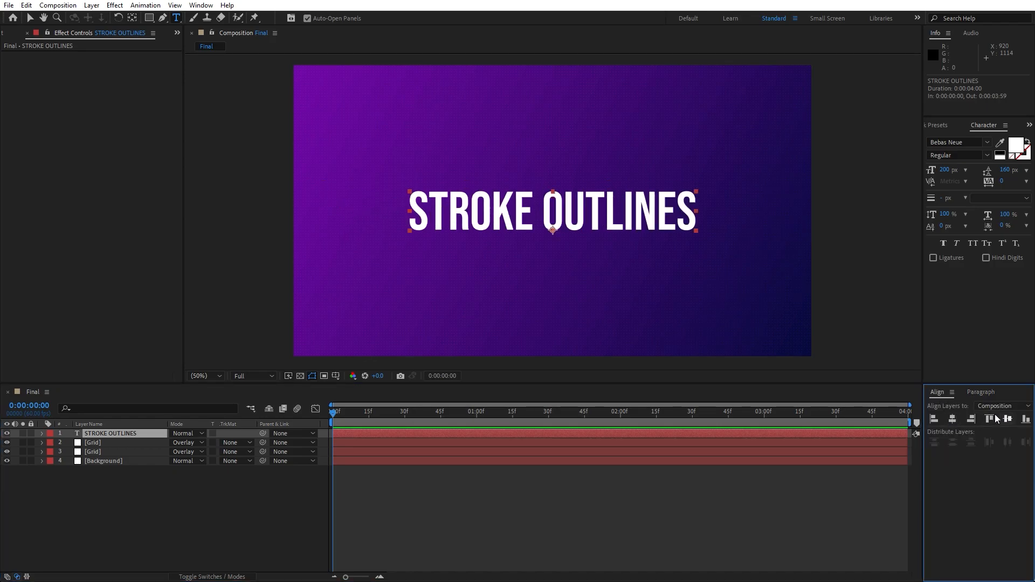
# Swap the fill and stroke of the STROKE OUTLINES text to give it a white outline without fill.
pyautogui.click(201, 5)
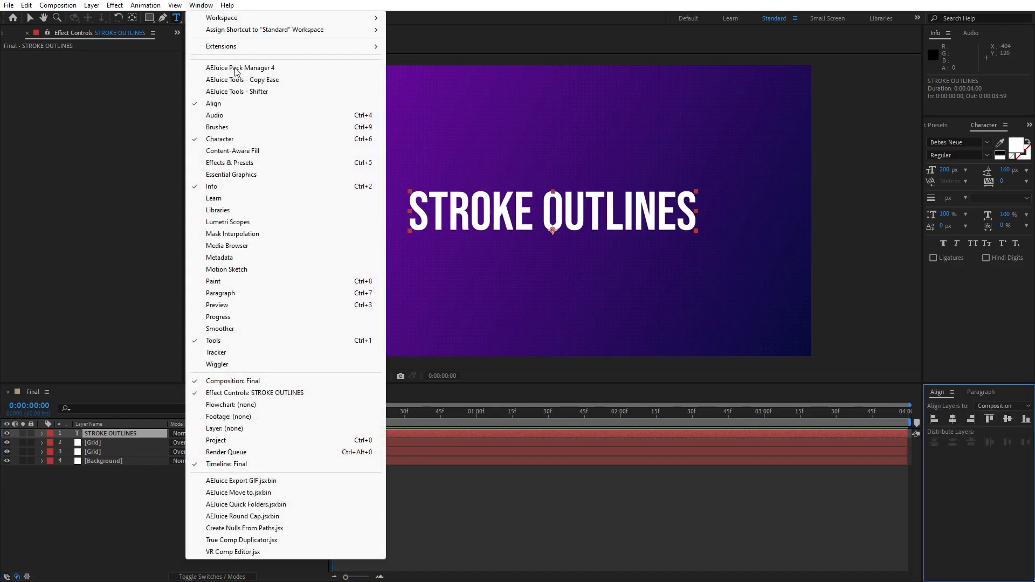
pyautogui.click(105, 435)
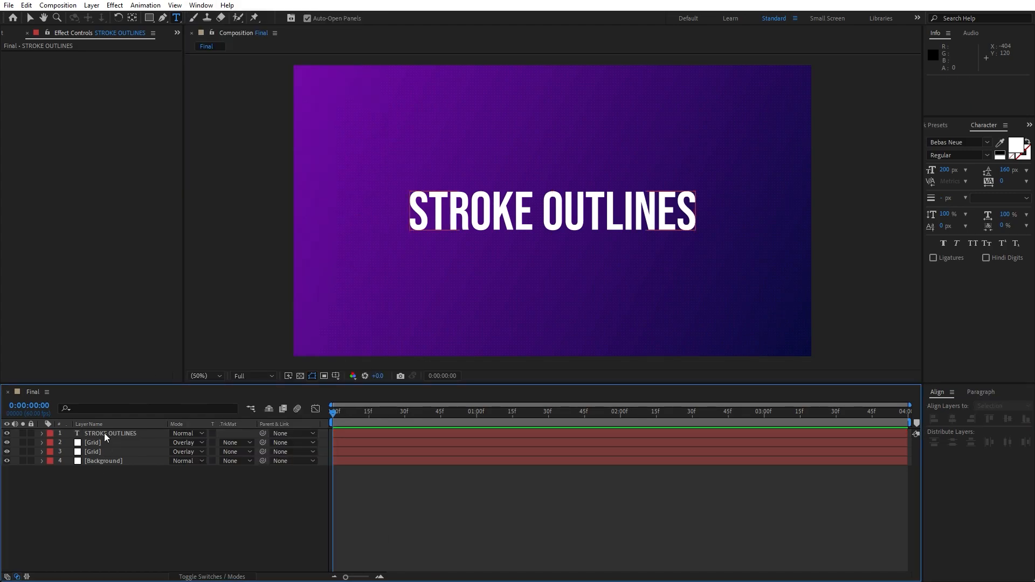
pyautogui.click(110, 433)
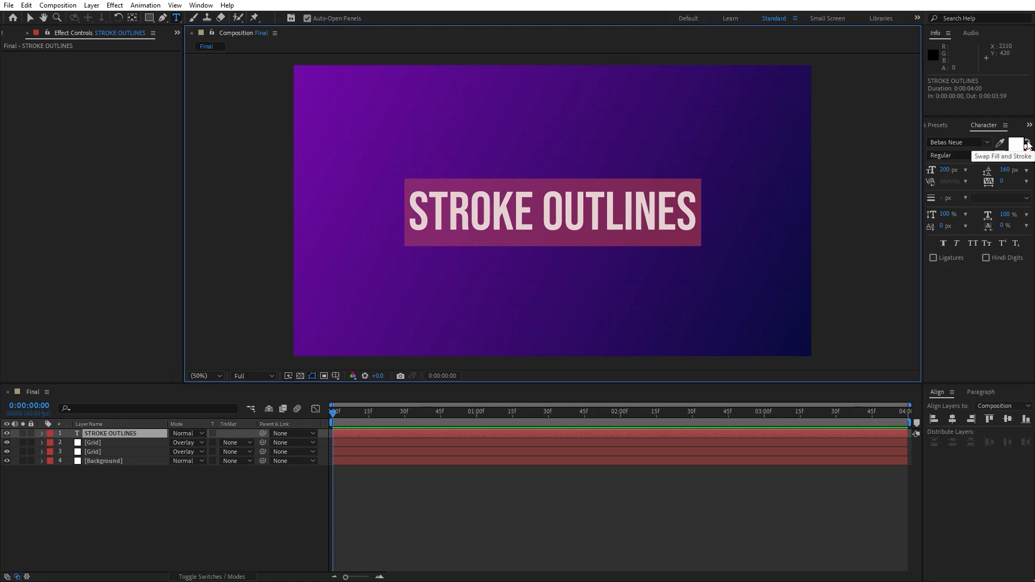
pyautogui.click(1027, 144)
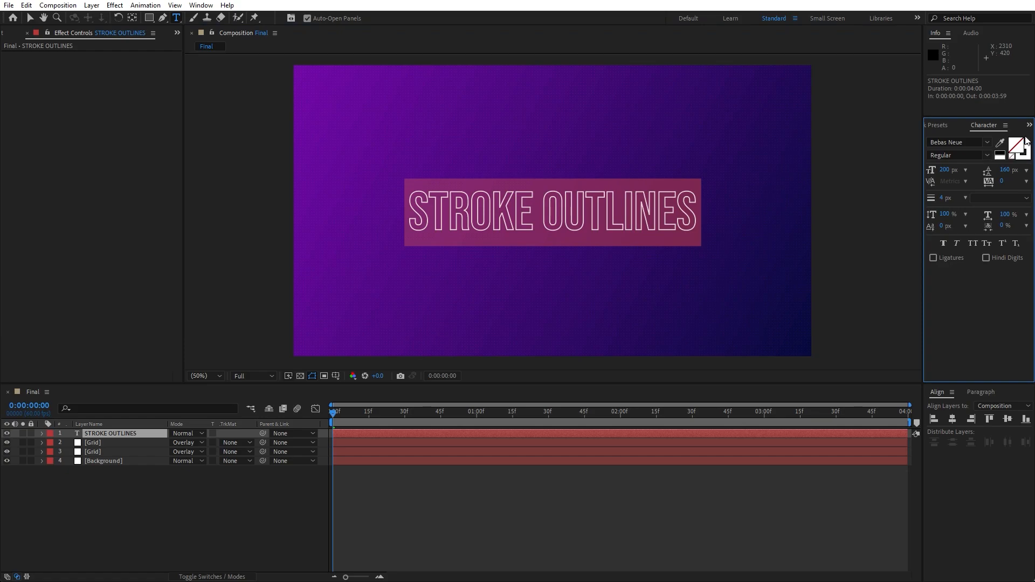
# Set the stroke width of the STROKE OUTLINES text to 4 px.
pyautogui.moveTo(942, 199); pyautogui.dragTo(947, 200)
pyautogui.click(946, 200)
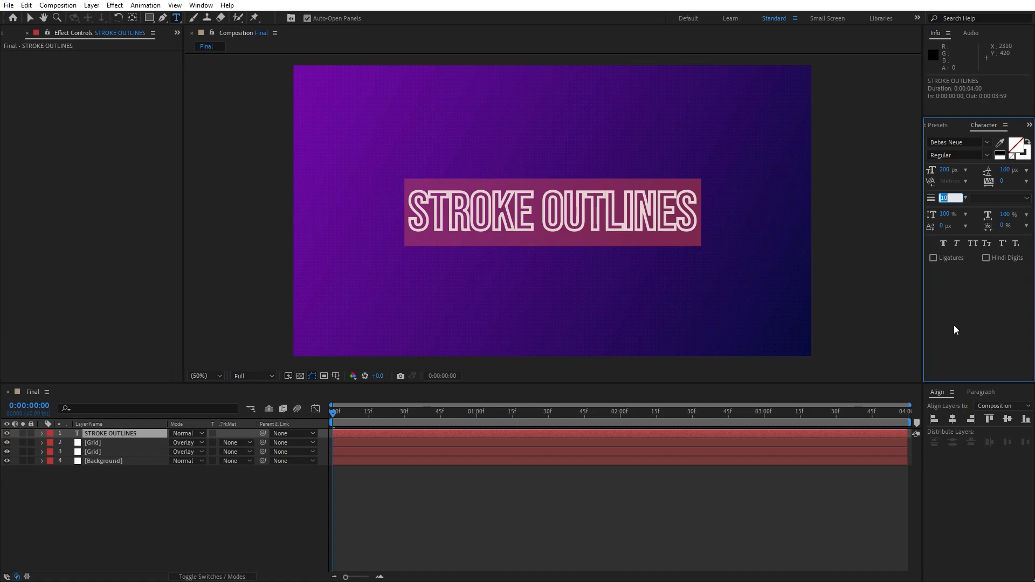
pyautogui.write('4')
pyautogui.click(182, 510)
# Create shapes from the STROKE OUTLINES text and delete the original text layer.
pyautogui.click(115, 432)
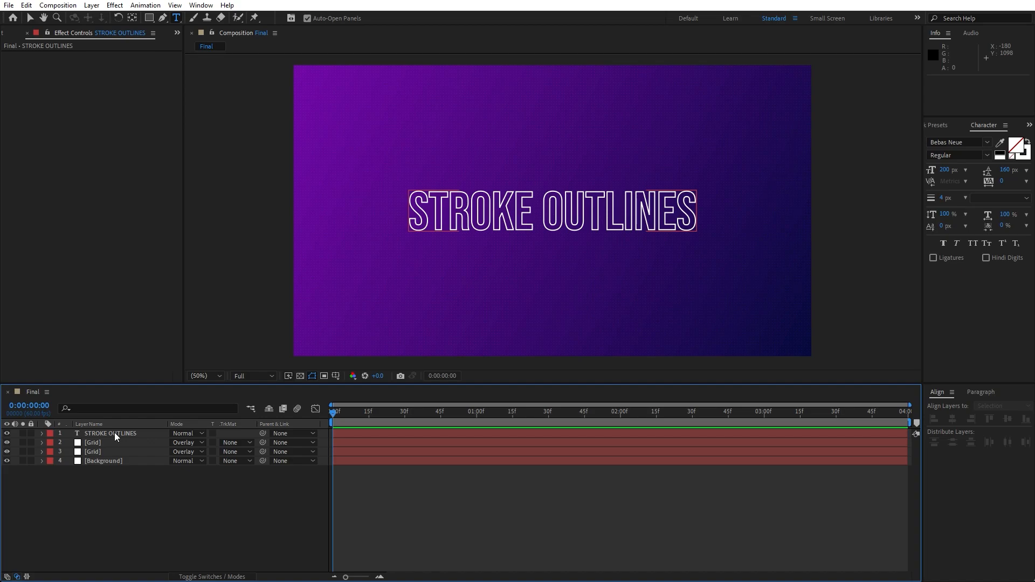
pyautogui.rightClick(115, 432)
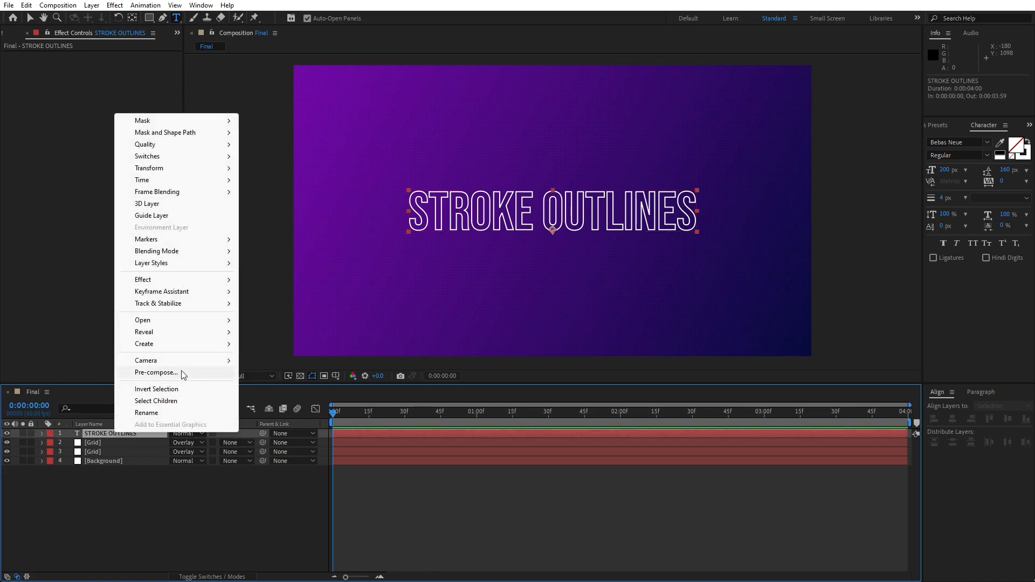
pyautogui.moveTo(174, 348)
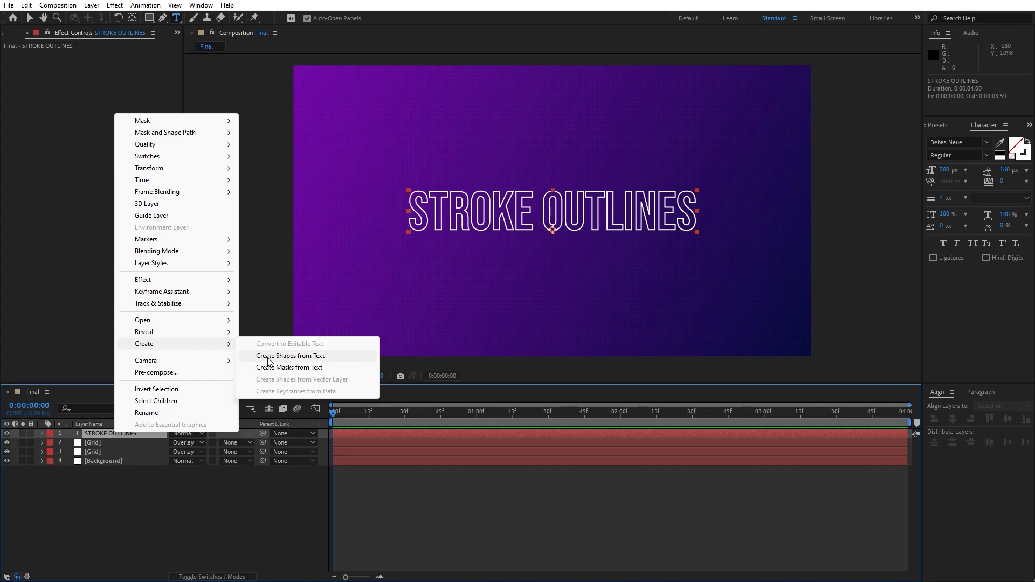
pyautogui.click(267, 361)
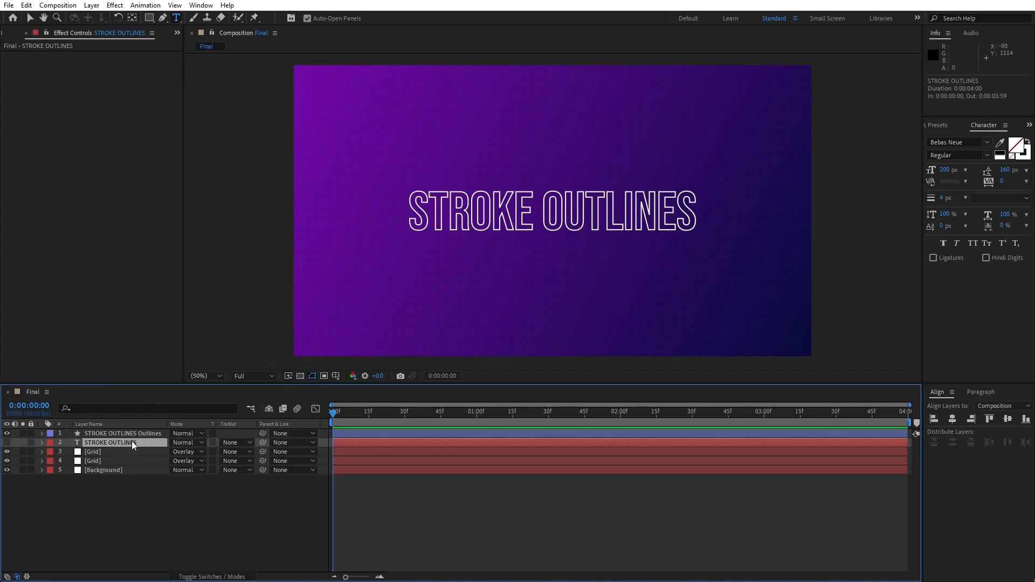
pyautogui.press('Delete')
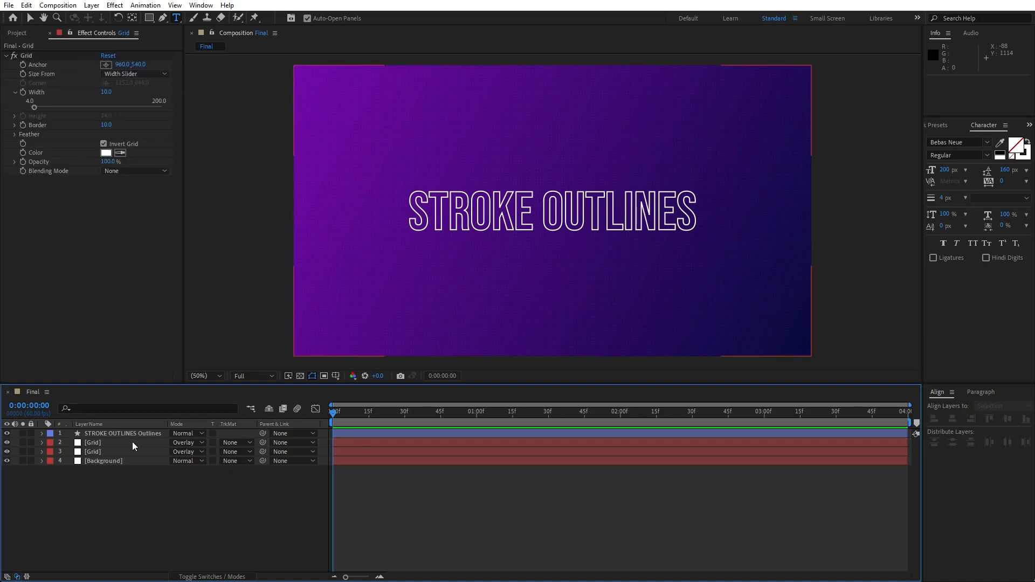
# Add Trim Paths to the STROKE OUTLINES Outlines shape layer.
pyautogui.click(42, 433)
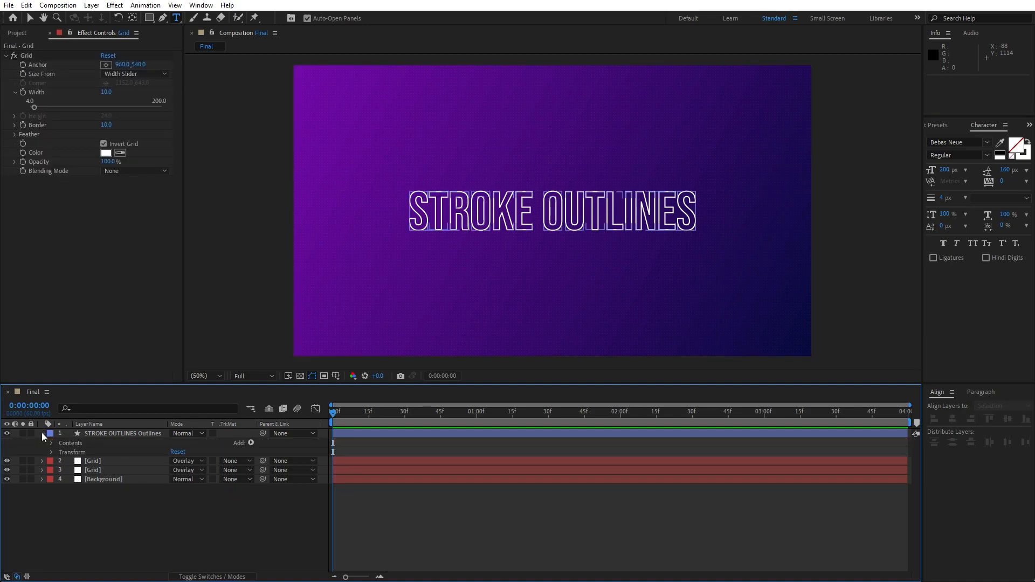
pyautogui.click(252, 442)
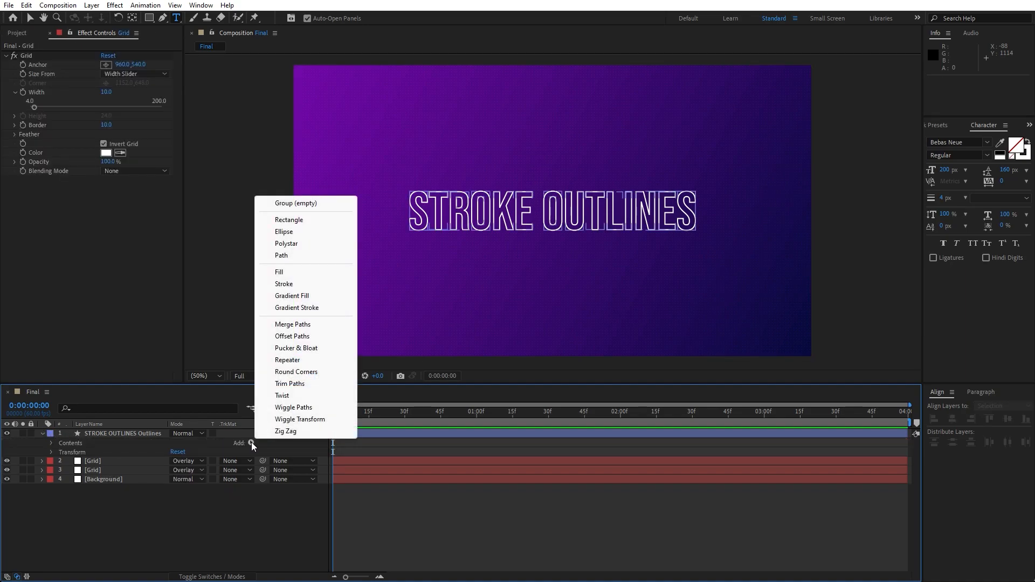
pyautogui.click(300, 384)
# Keyframe the Trim Paths End value from 0% at the composition start to 100% at 0:00:02:00.
pyautogui.moveTo(360, 417); pyautogui.dragTo(621, 422)
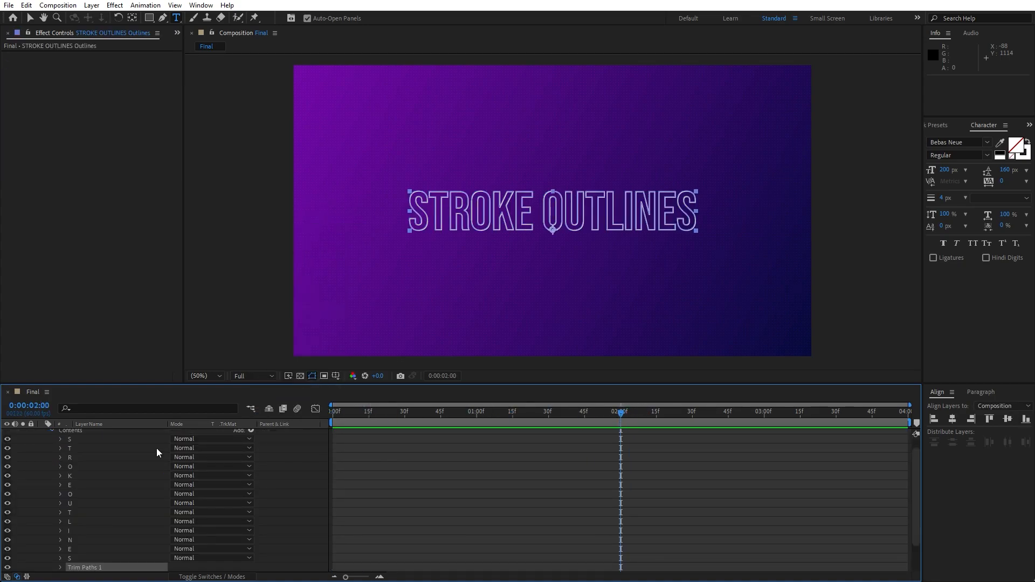
pyautogui.scroll(-1, 73, 540)
pyautogui.click(60, 539)
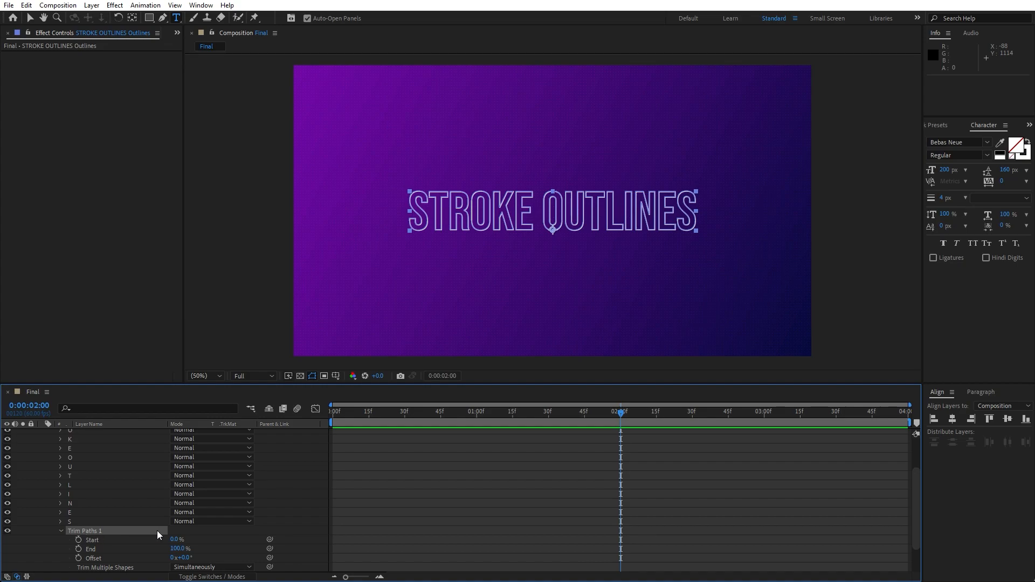
pyautogui.click(79, 549)
pyautogui.press('Home')
pyautogui.click(178, 548)
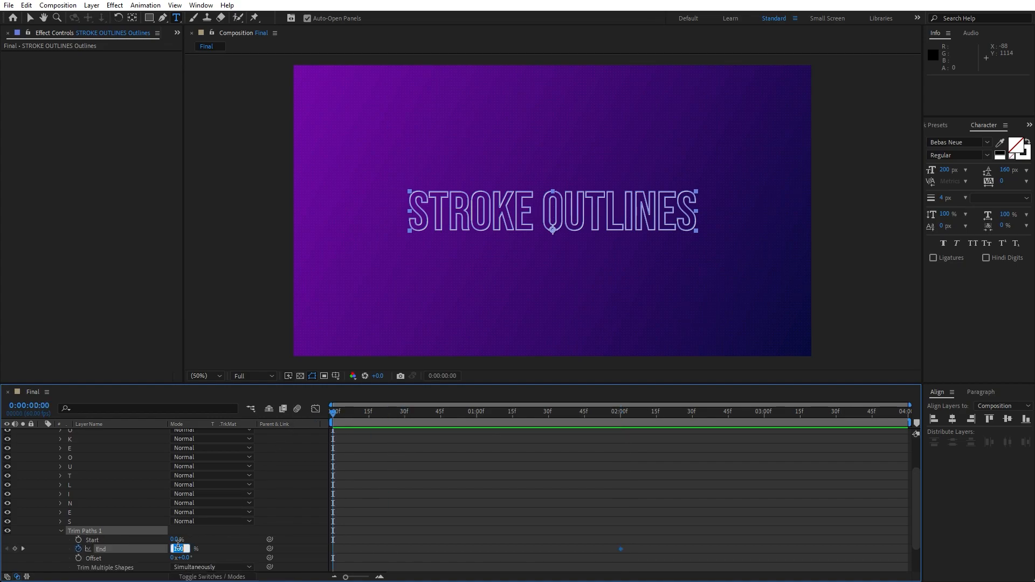
pyautogui.write('0')
pyautogui.click(361, 507)
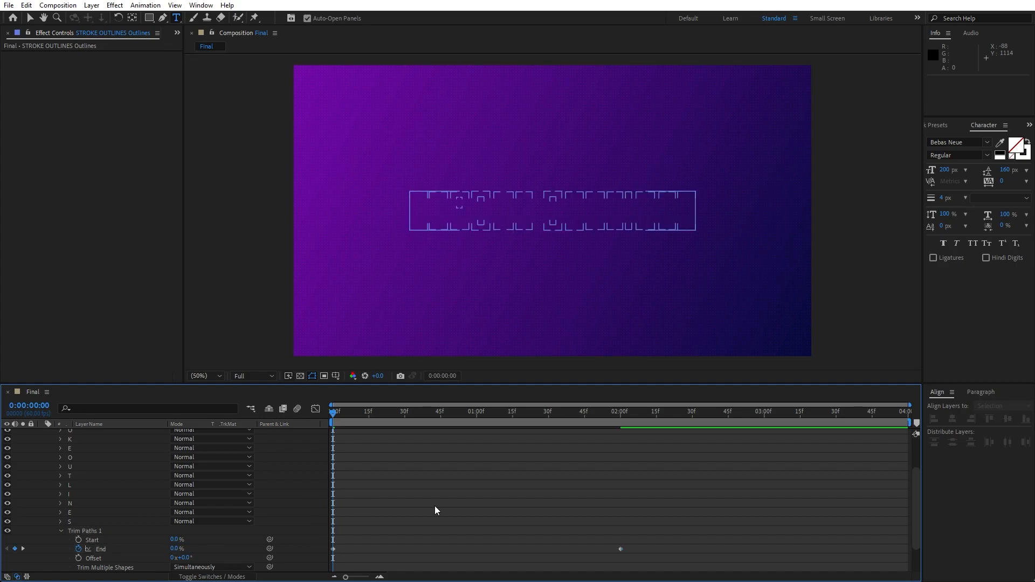
# Ease both Trim Paths End keyframes and reshape their speed graph into a sharp peak just after one second.
pyautogui.moveTo(665, 531); pyautogui.dragTo(297, 577)
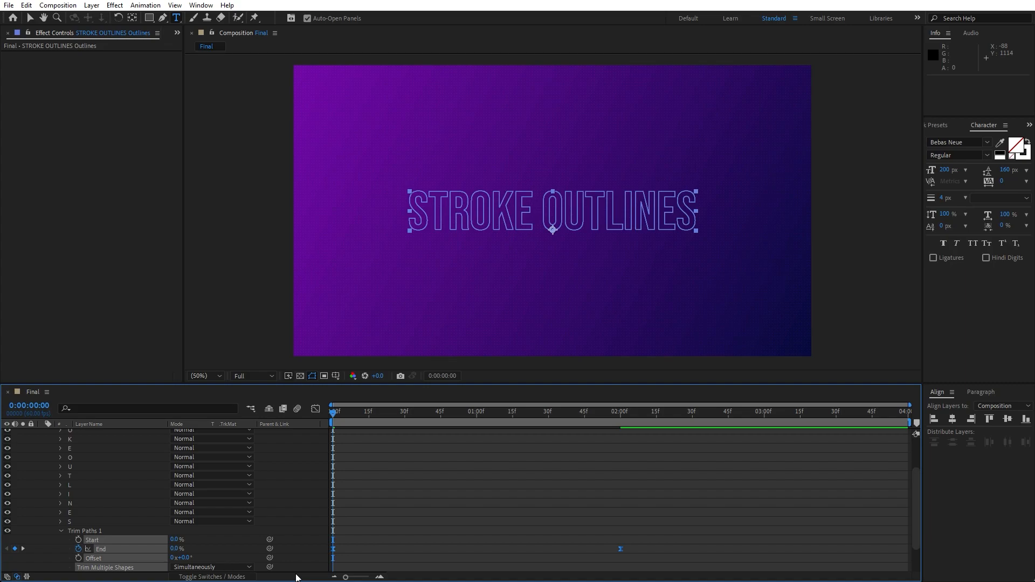
pyautogui.click(316, 410)
pyautogui.moveTo(654, 538); pyautogui.dragTo(501, 547)
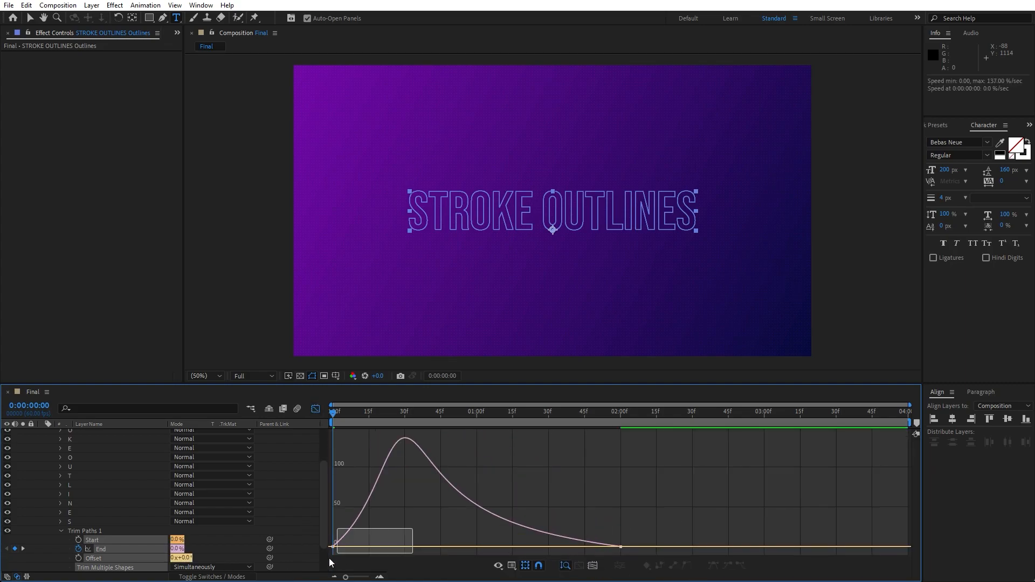
pyautogui.moveTo(380, 547); pyautogui.dragTo(467, 548)
pyautogui.rightClick(593, 484)
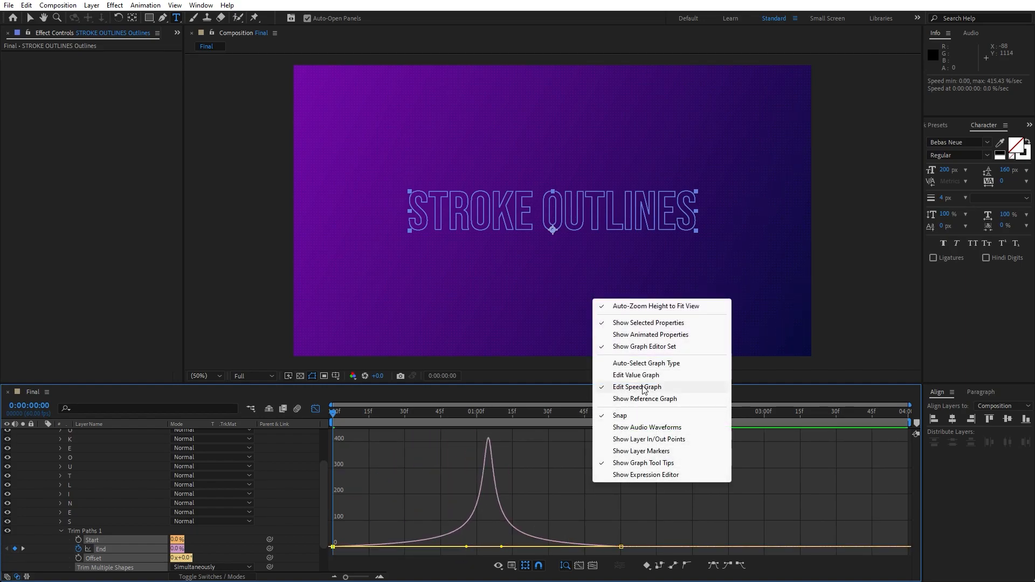
pyautogui.click(31, 464)
pyautogui.scroll(3, 31, 464)
pyautogui.click(43, 434)
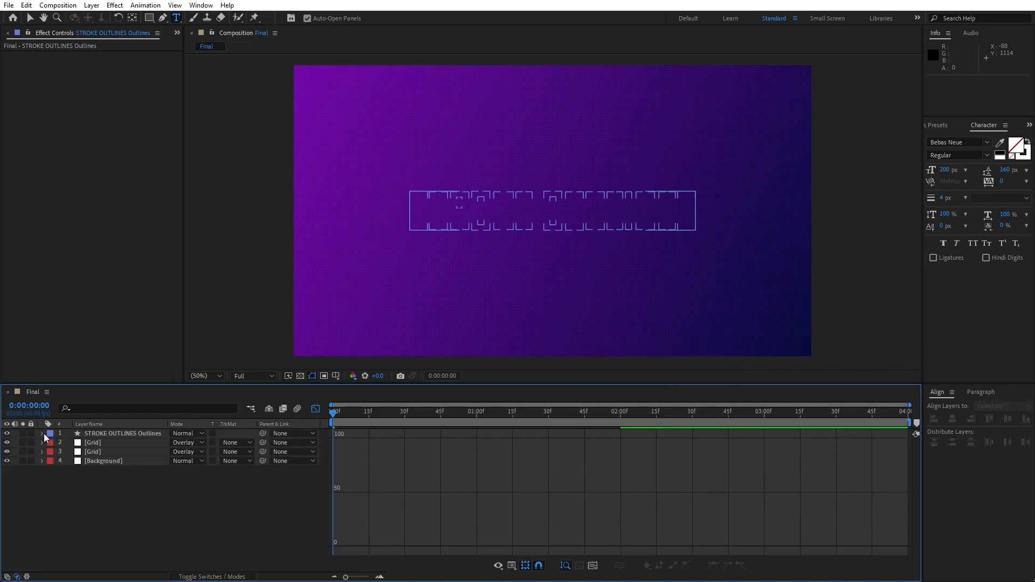
# Preview the text outline's drawing animation and close the graph editor.
pyautogui.press('space')
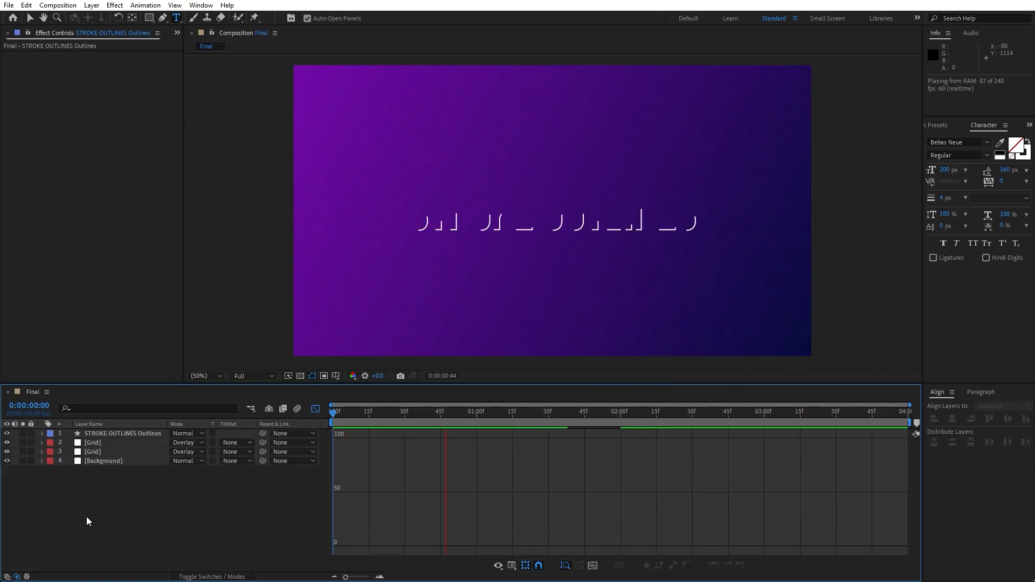
pyautogui.moveTo(385, 419); pyautogui.dragTo(380, 420)
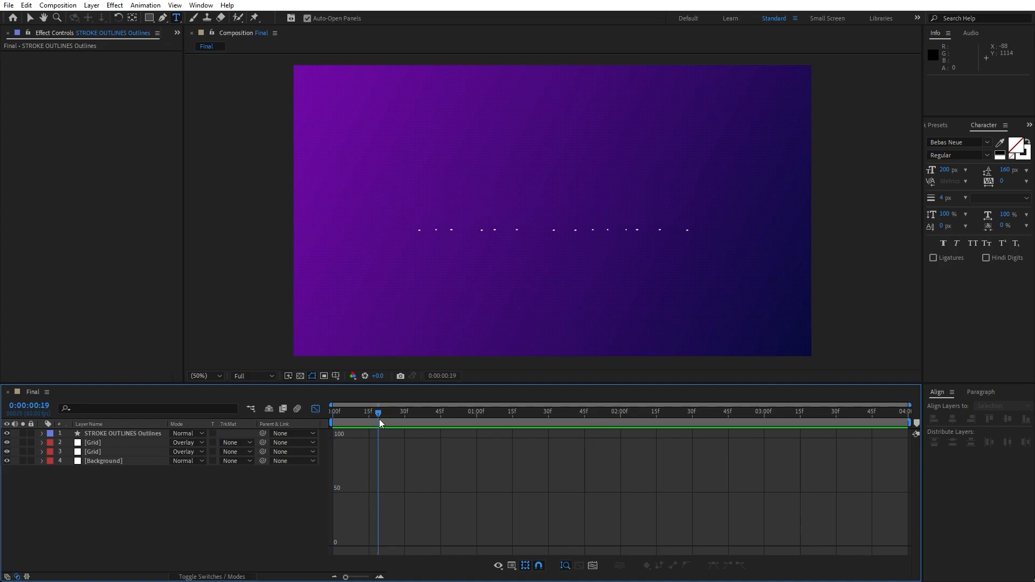
pyautogui.click(315, 409)
pyautogui.moveTo(438, 417); pyautogui.dragTo(498, 420)
# Duplicate the STROKE OUTLINES Outlines layer and shift the copy to start at frame 2.
pyautogui.click(128, 433)
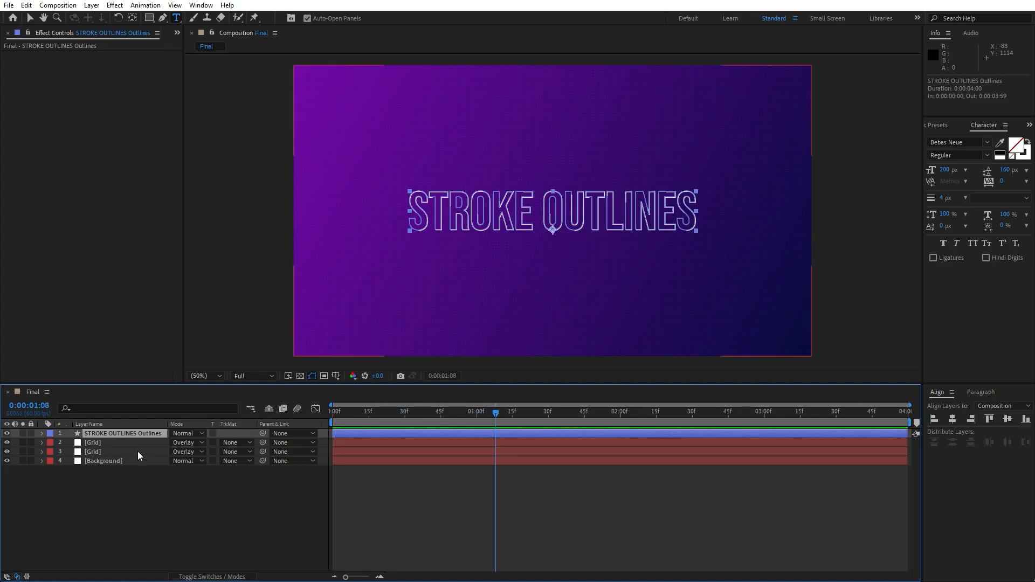
pyautogui.hotkey('ctrl', 'd')
pyautogui.moveTo(346, 577); pyautogui.dragTo(358, 577)
pyautogui.moveTo(429, 578); pyautogui.dragTo(362, 578)
pyautogui.click(343, 413)
pyautogui.moveTo(347, 438); pyautogui.dragTo(370, 441)
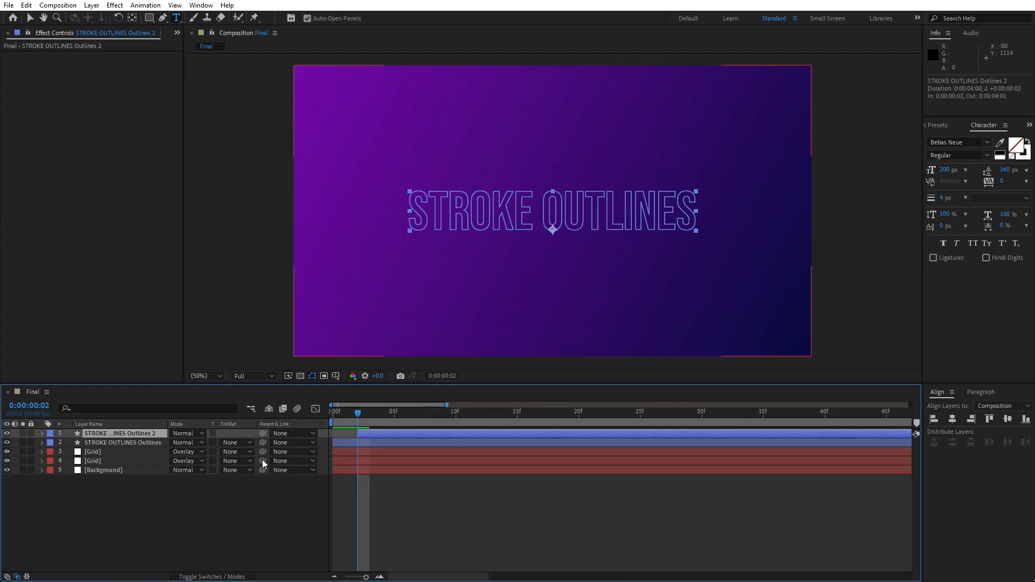
# Make two more outline layer copies, staggered to start at frames 4 and 6.
pyautogui.hotkey('ctrl', 'd')
pyautogui.moveTo(371, 437); pyautogui.dragTo(416, 437)
pyautogui.hotkey('ctrl', 'd')
# Apply the Fill effect to the original outline layer and its copies Outlines 2 and Outlines 3.
pyautogui.click(128, 463)
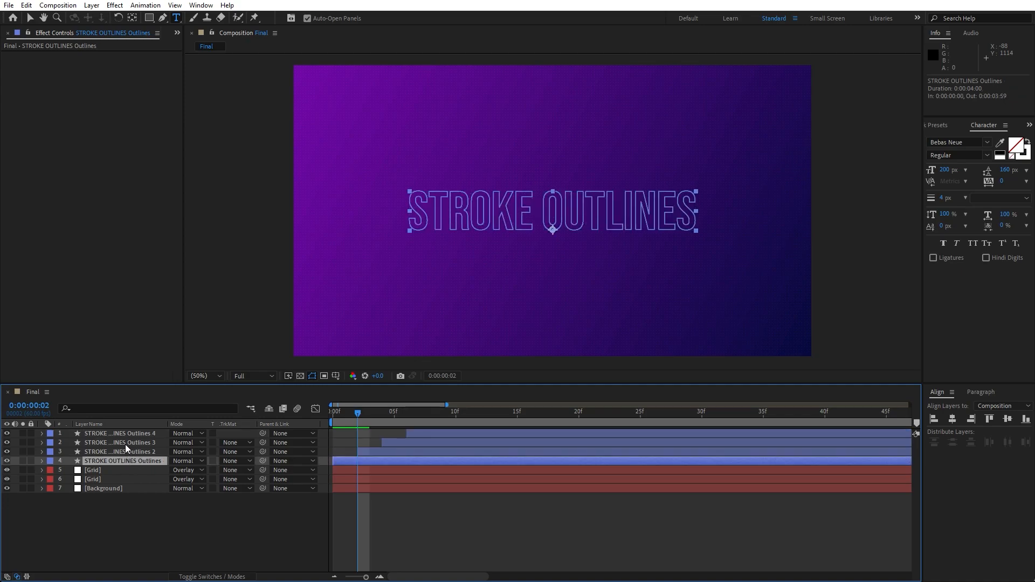
pyautogui.keyDown('shift'); pyautogui.click(126, 444); pyautogui.keyUp('shift')
pyautogui.click(938, 126)
pyautogui.click(969, 138)
pyautogui.write('fill')
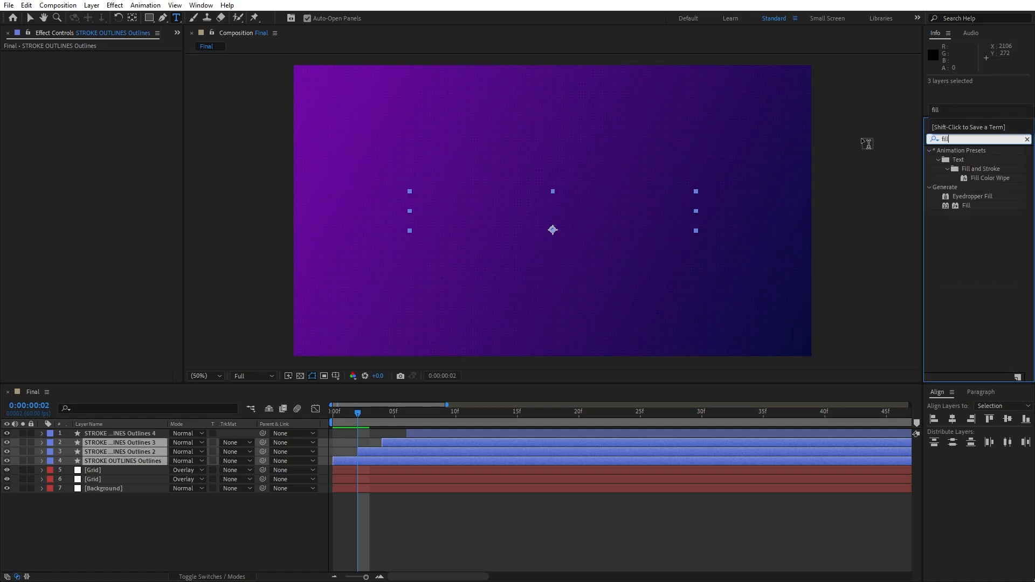
pyautogui.doubleClick(967, 206)
# Preview the staggered outline animation with its red filled layers.
pyautogui.press('space')
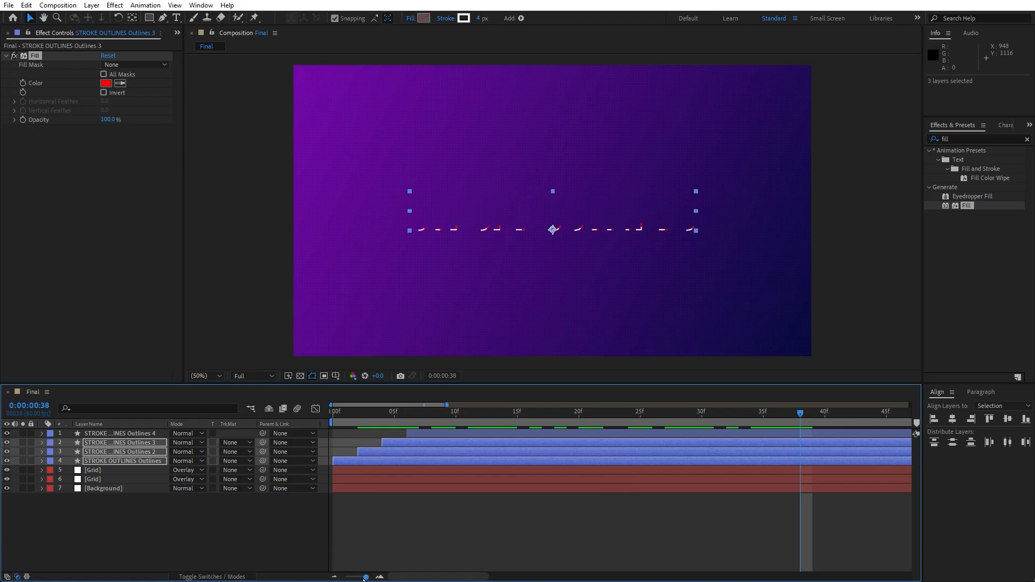
pyautogui.moveTo(366, 577); pyautogui.dragTo(359, 577)
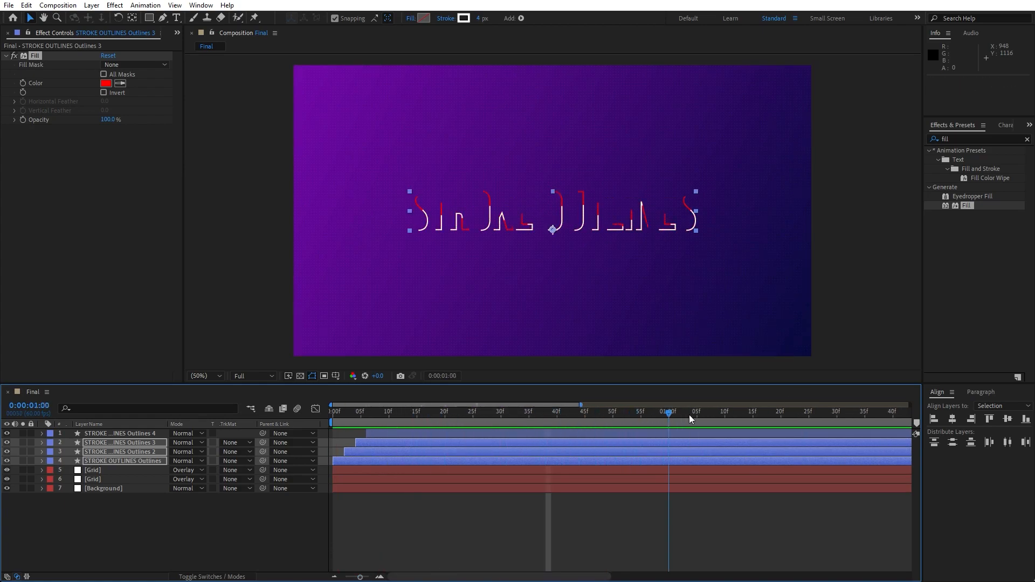
pyautogui.press('space')
pyautogui.click(183, 528)
# Change the Fill effect color of the STROKE OUTLINES Outlines 2 layer to blue.
pyautogui.click(118, 461)
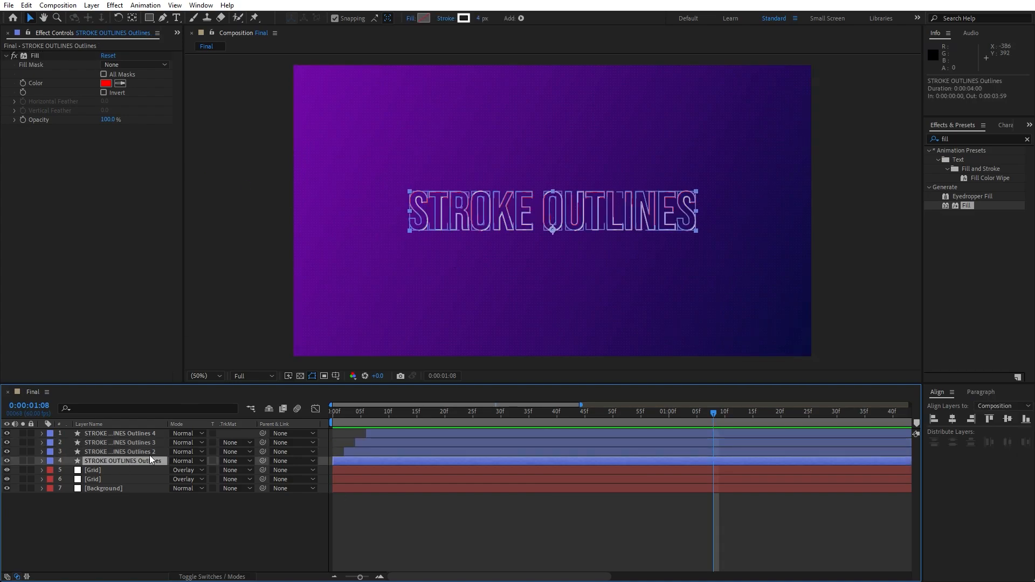
pyautogui.hotkey('ctrl', 'Up')
pyautogui.click(108, 84)
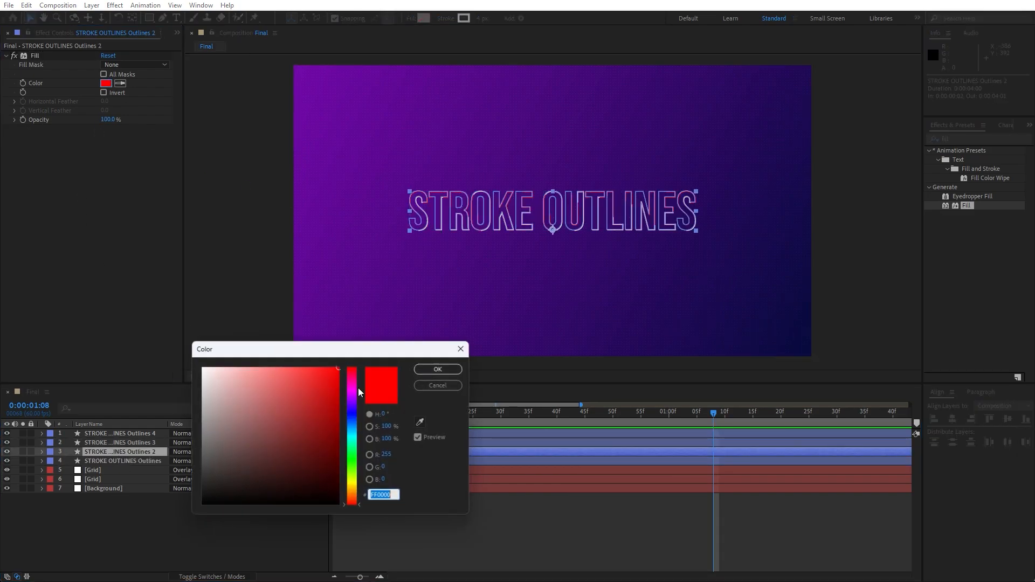
pyautogui.click(353, 419)
pyautogui.click(447, 375)
# Change the Fill effect color of the STROKE OUTLINES Outlines 3 layer to yellow (FFF000) and preview the animation.
pyautogui.click(138, 443)
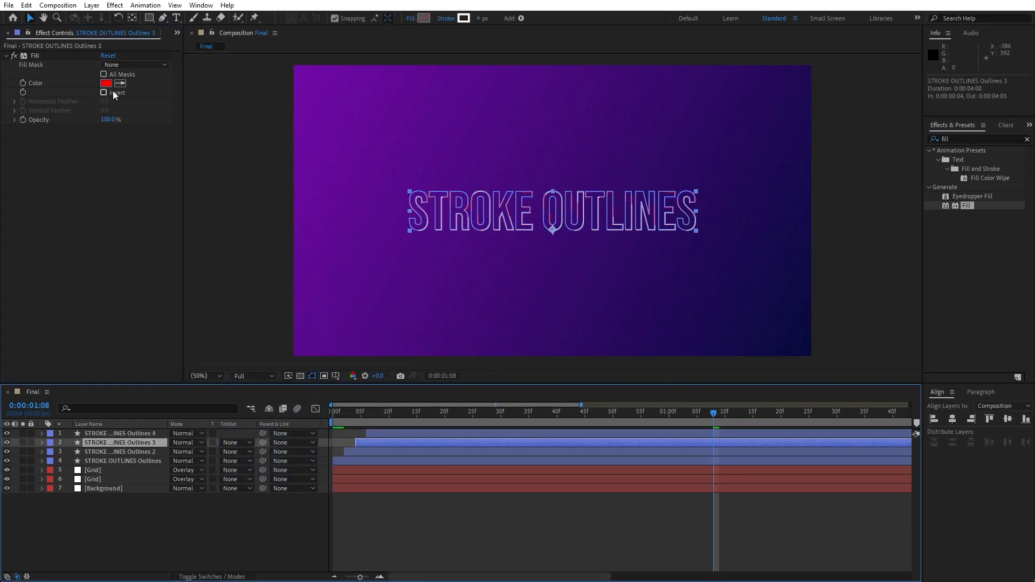
pyautogui.click(107, 84)
pyautogui.click(353, 483)
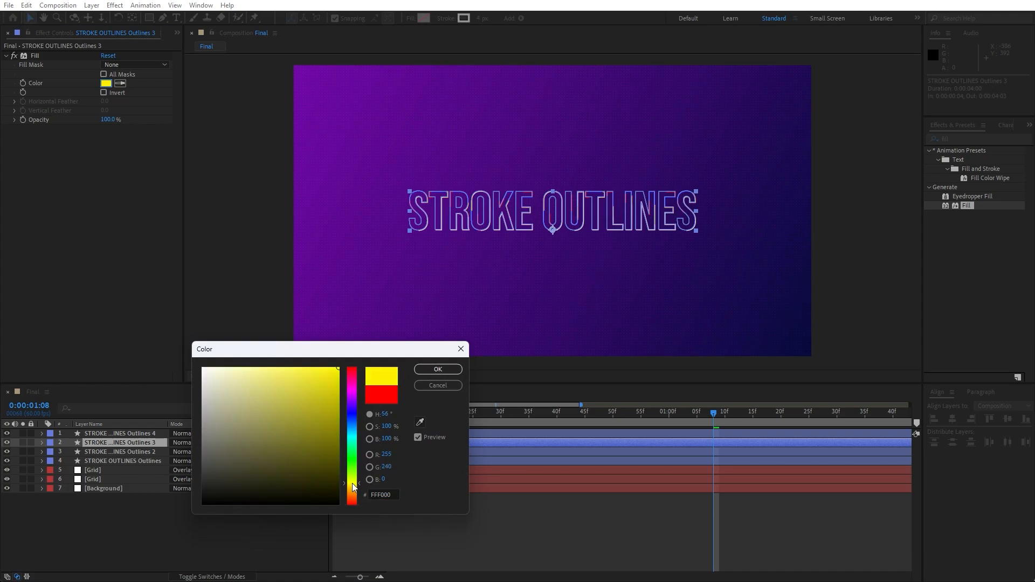
pyautogui.click(438, 370)
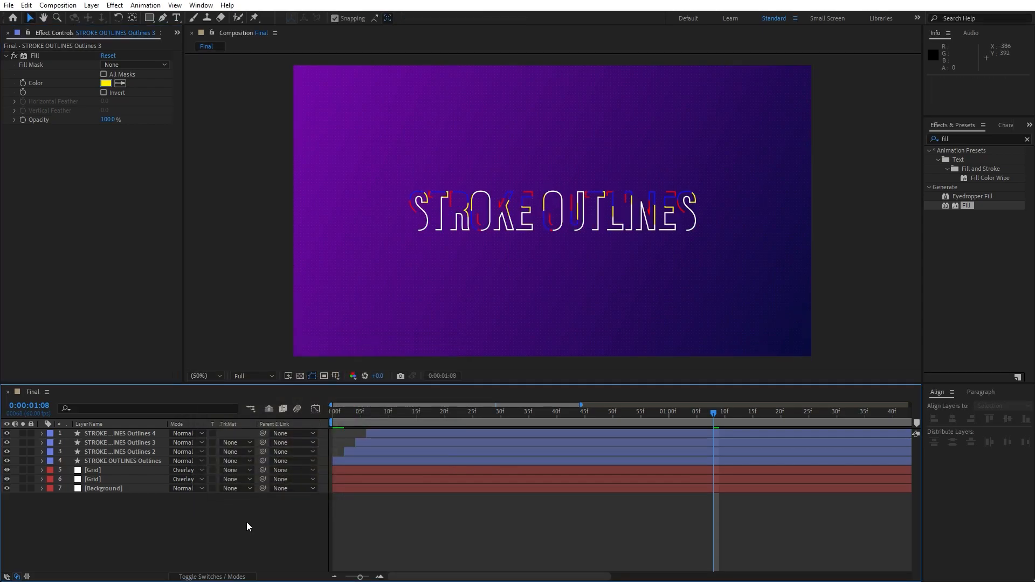
pyautogui.press('space')
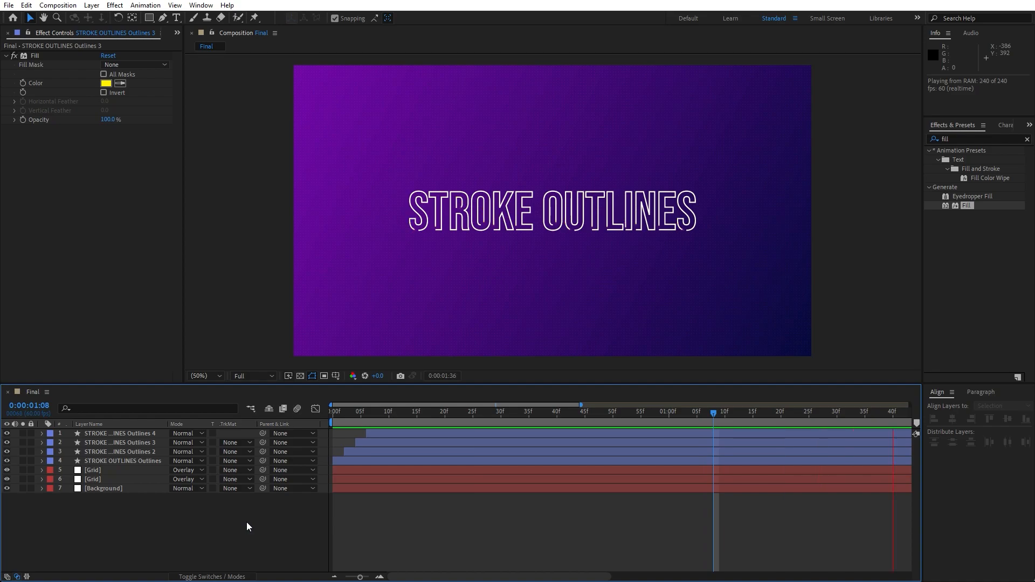
pyautogui.click(400, 419)
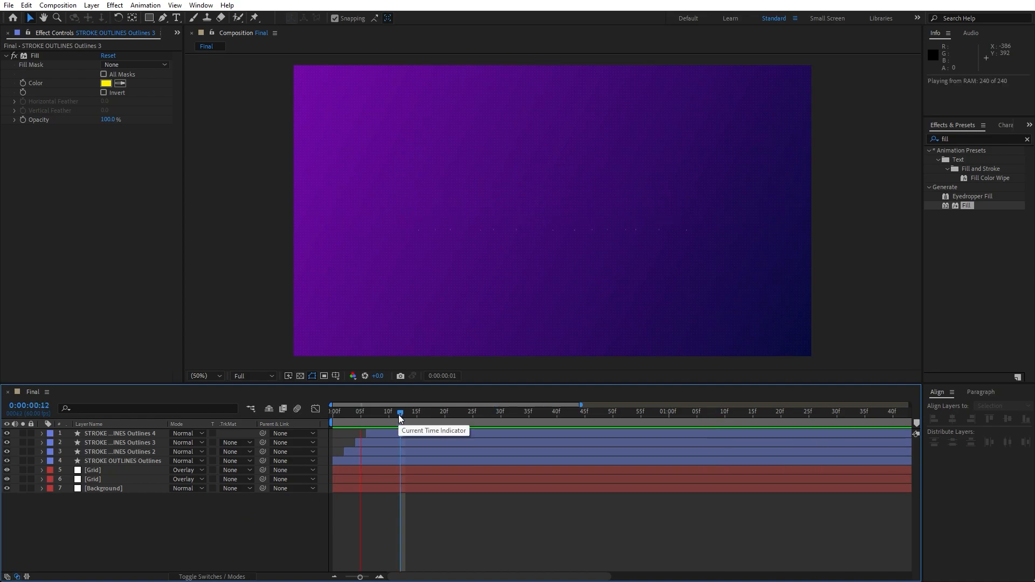
# Apply the Glow effect to the STROKE OUTLINES Outlines 4 layer.
pyautogui.moveTo(400, 419); pyautogui.dragTo(433, 420)
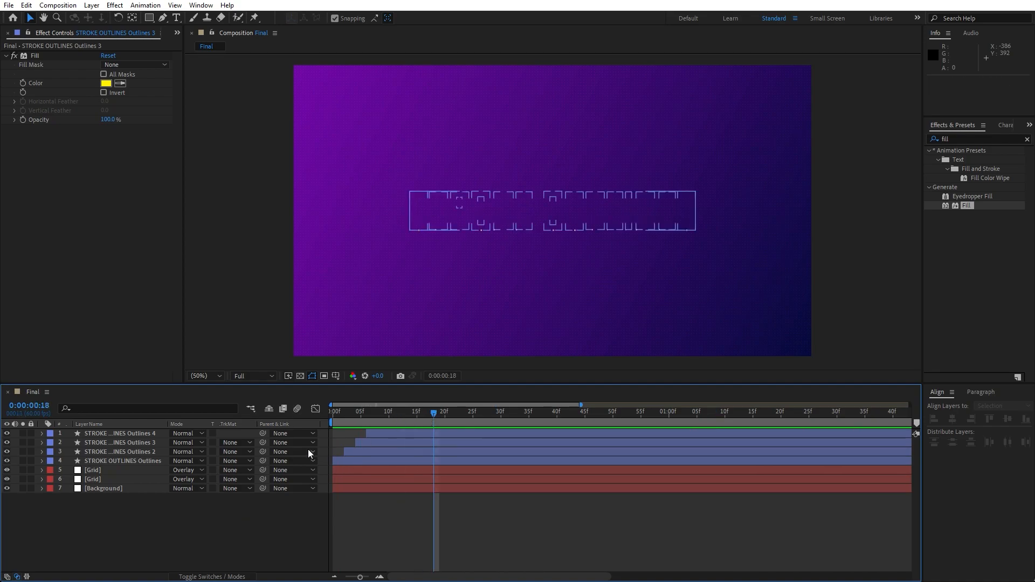
pyautogui.click(133, 435)
pyautogui.hotkey('ctrl', '5')
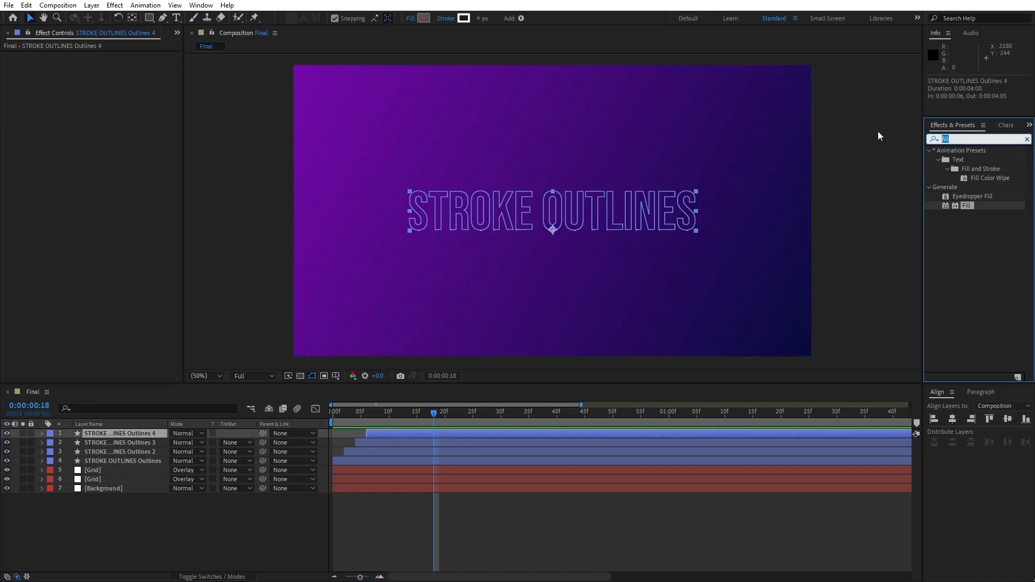
pyautogui.write('glow')
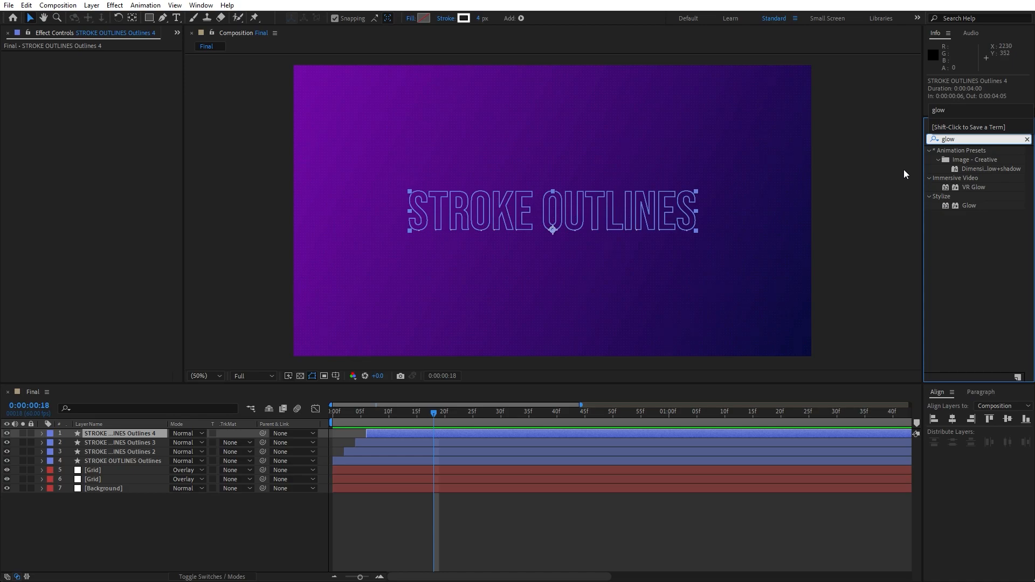
pyautogui.moveTo(959, 206); pyautogui.dragTo(129, 435)
# Set the Glow effect's threshold to 50%, its radius to 50 and its intensity to 0.5.
pyautogui.click(109, 75)
pyautogui.write('5')
pyautogui.write('0')
pyautogui.press('Tab')
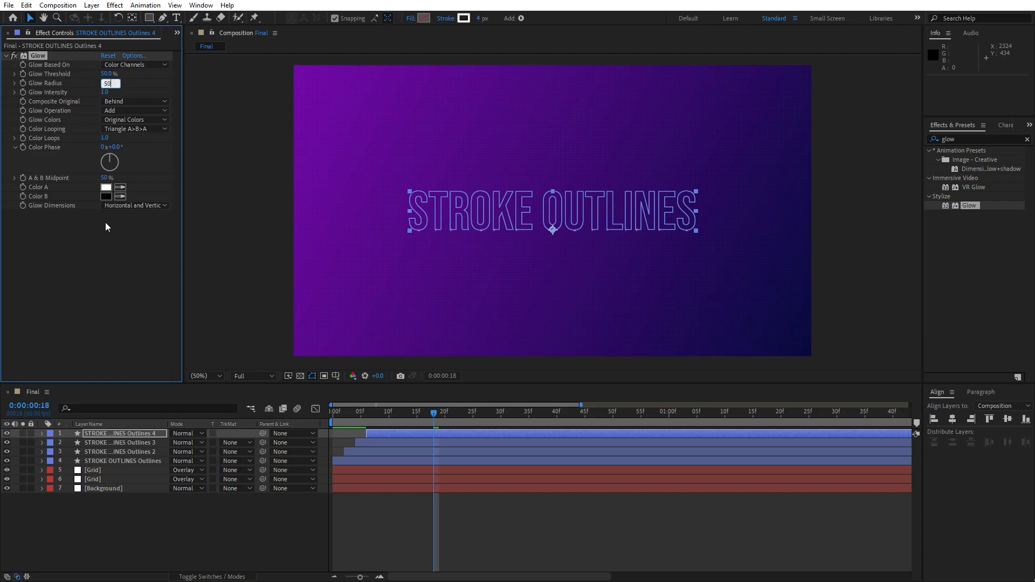
pyautogui.click(104, 92)
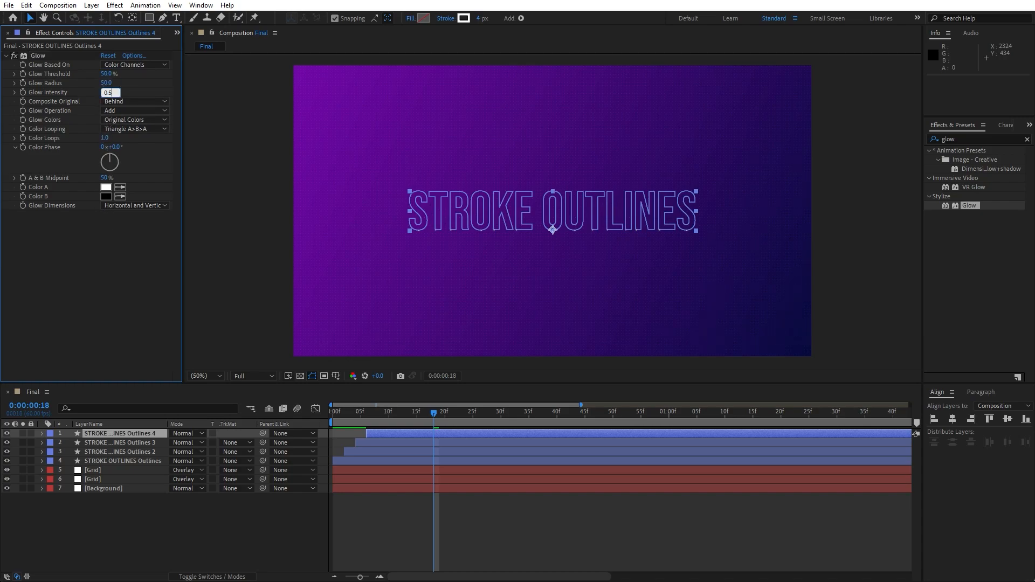
pyautogui.write('0.5')
pyautogui.click(177, 507)
# Scrub through the glowing outline animation up to 0:00:01:45.
pyautogui.moveTo(433, 413); pyautogui.dragTo(793, 412)
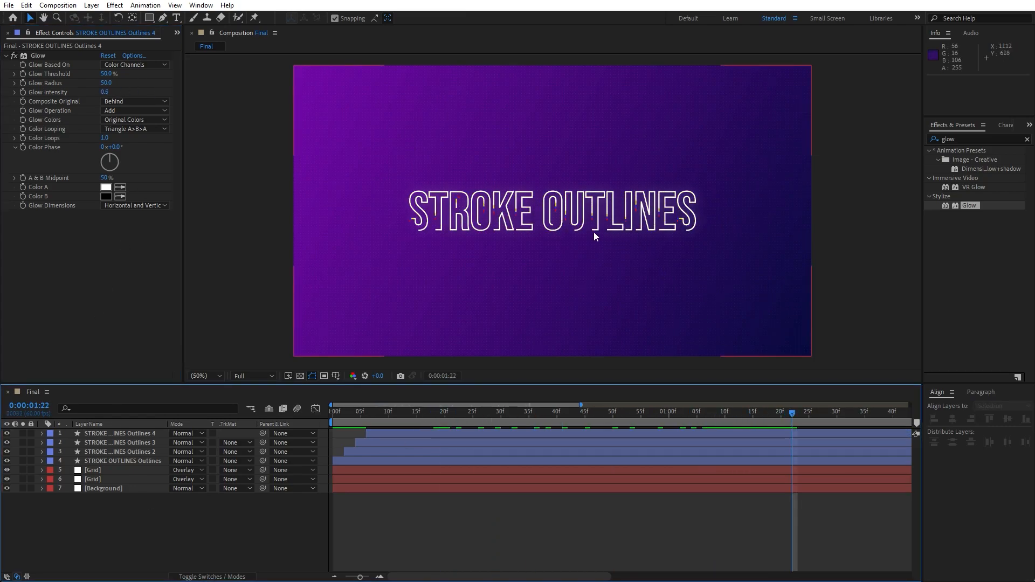
pyautogui.moveTo(363, 577); pyautogui.dragTo(357, 577)
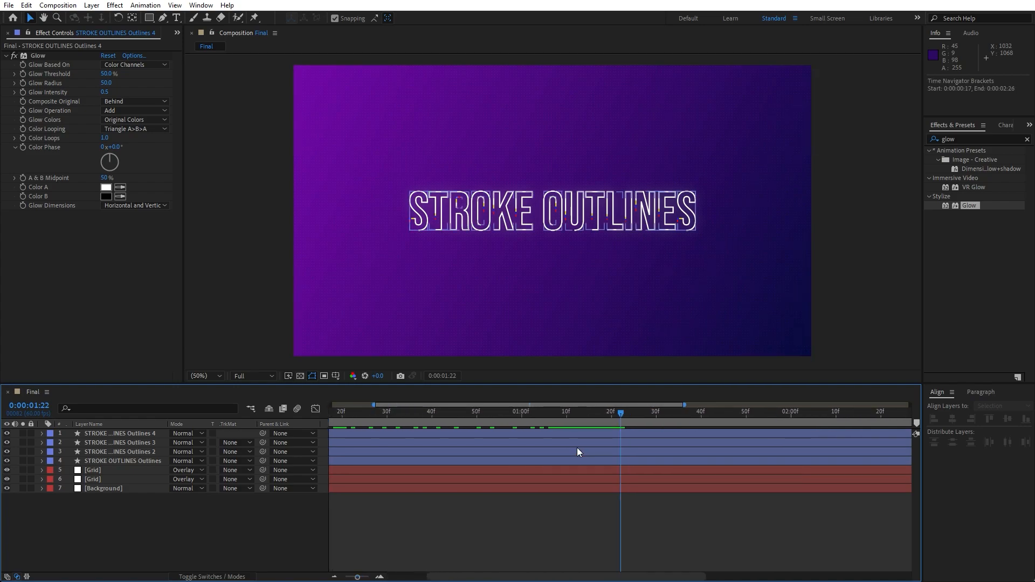
pyautogui.moveTo(624, 411); pyautogui.dragTo(727, 414)
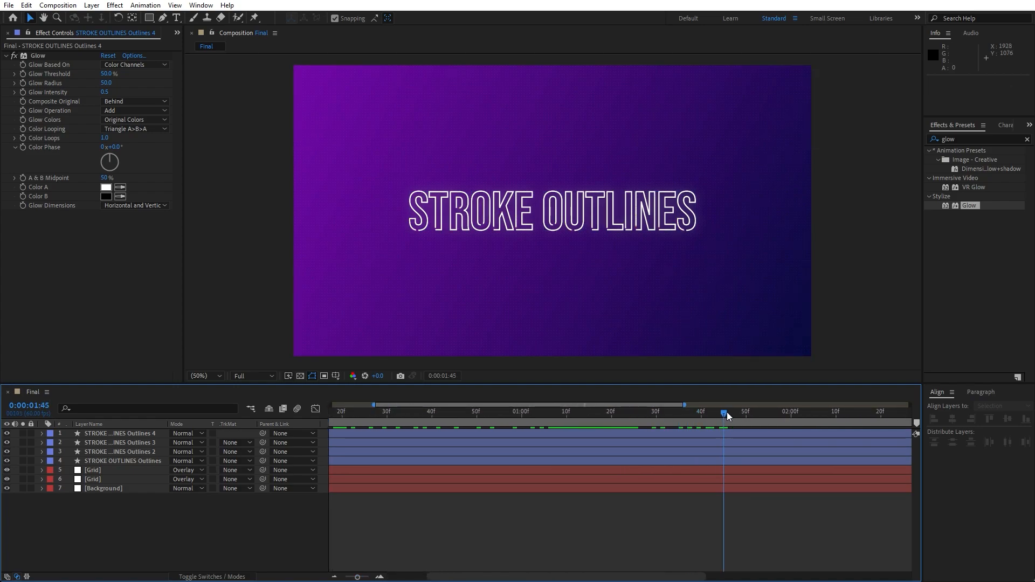
# Pre-compose the four STROKE OUTLINES layers into a new composition named Text 01.
pyautogui.click(123, 461)
pyautogui.keyDown('shift'); pyautogui.click(125, 436); pyautogui.keyUp('shift')
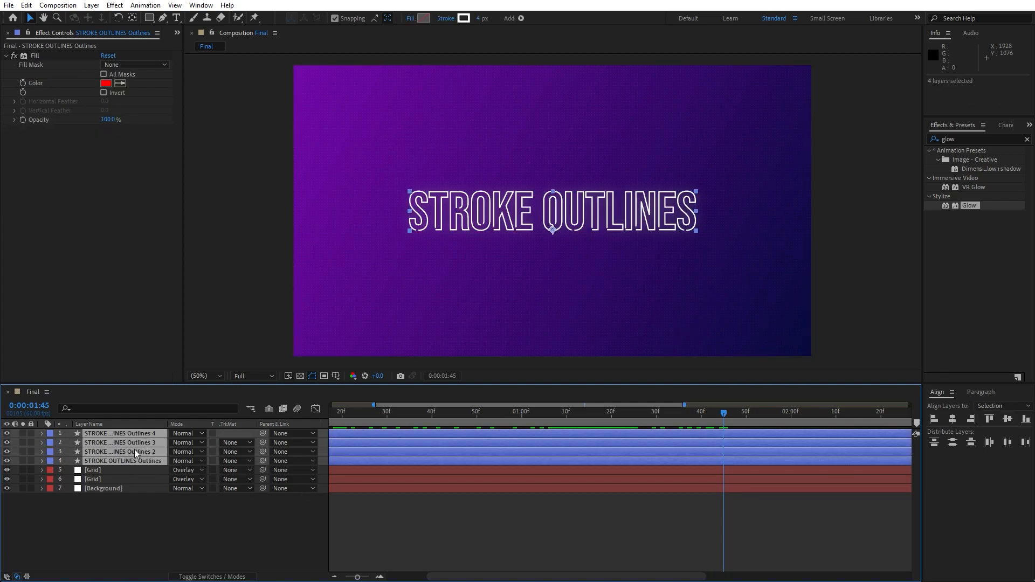
pyautogui.rightClick(134, 449)
pyautogui.click(174, 383)
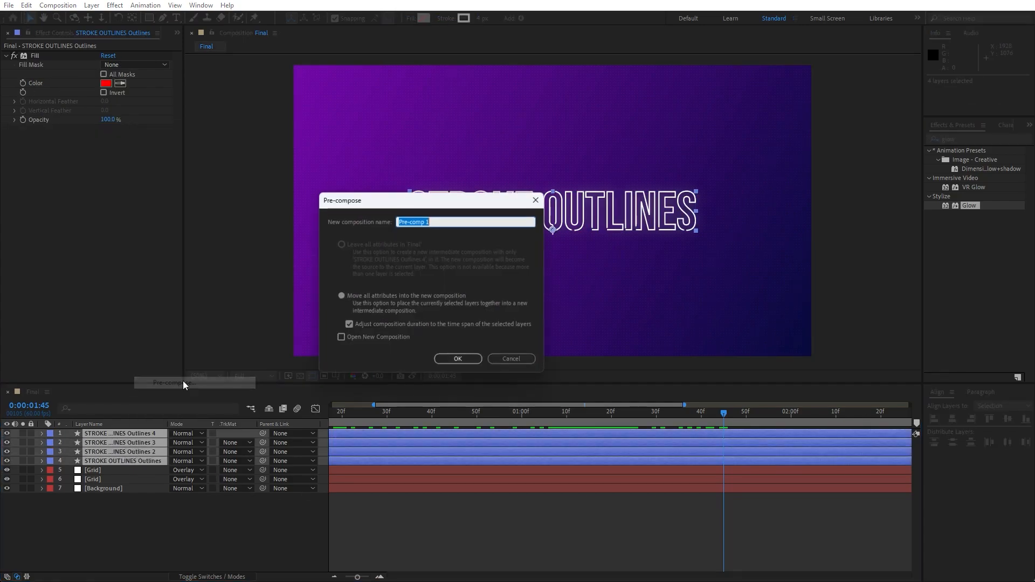
pyautogui.write('Text 01')
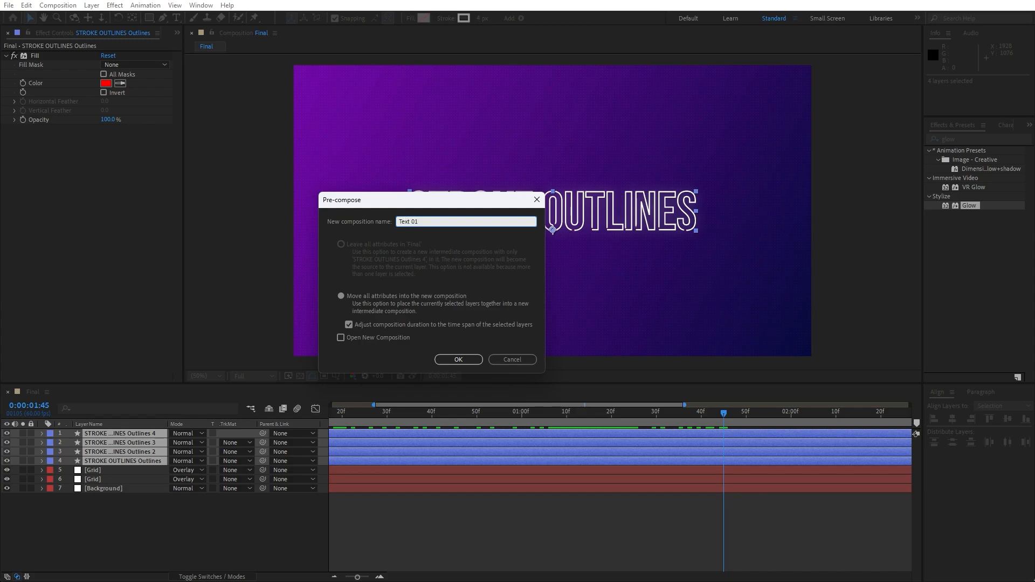
pyautogui.press('Return')
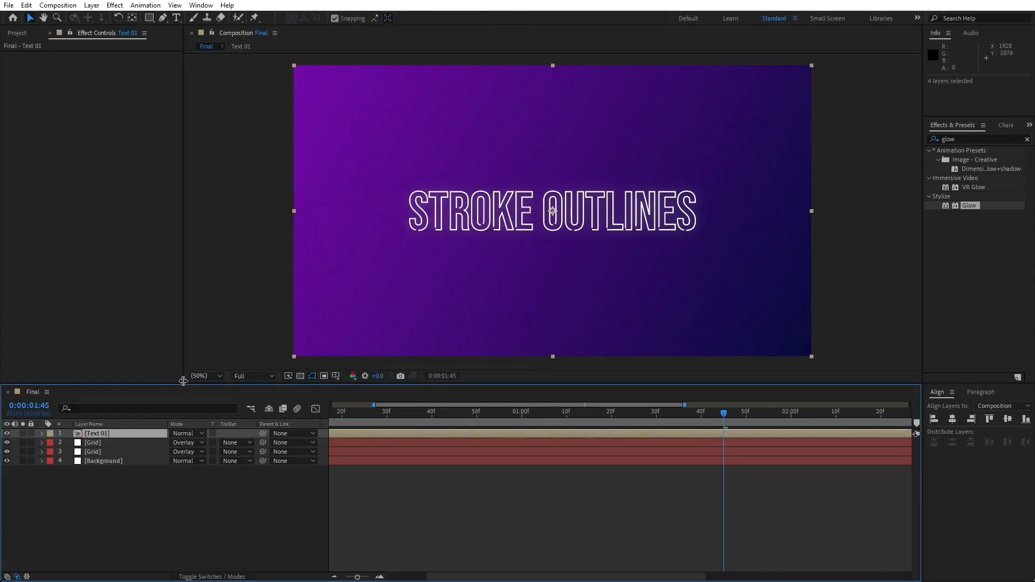
# Duplicate the Text 01 layer and show the full composition duration in the timeline.
pyautogui.click(158, 489)
pyautogui.click(113, 437)
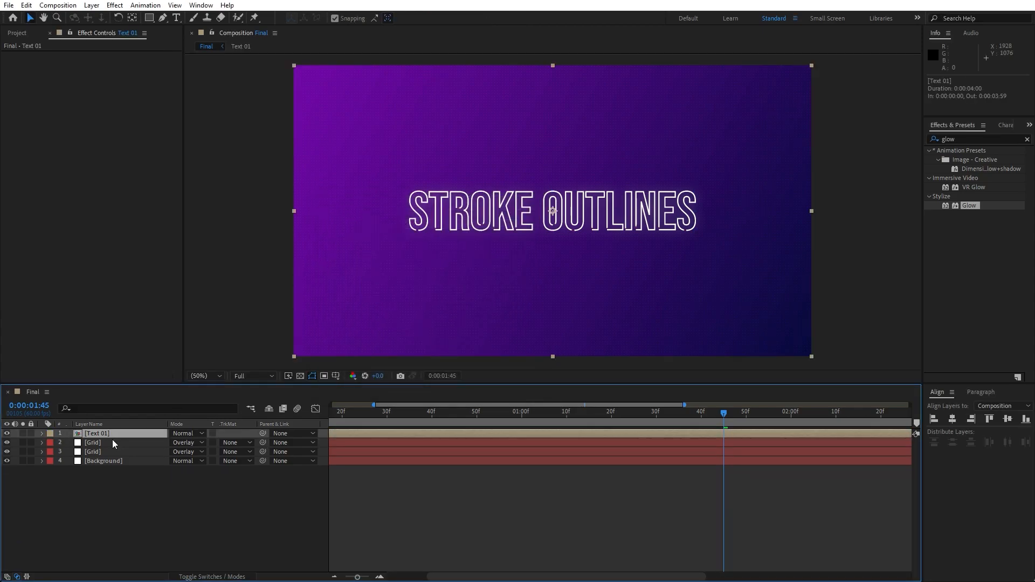
pyautogui.hotkey('ctrl', 'd')
pyautogui.moveTo(357, 577); pyautogui.dragTo(323, 578)
# Apply the CC Radial Fast Blur effect to the lower Text 01 layer.
pyautogui.click(90, 444)
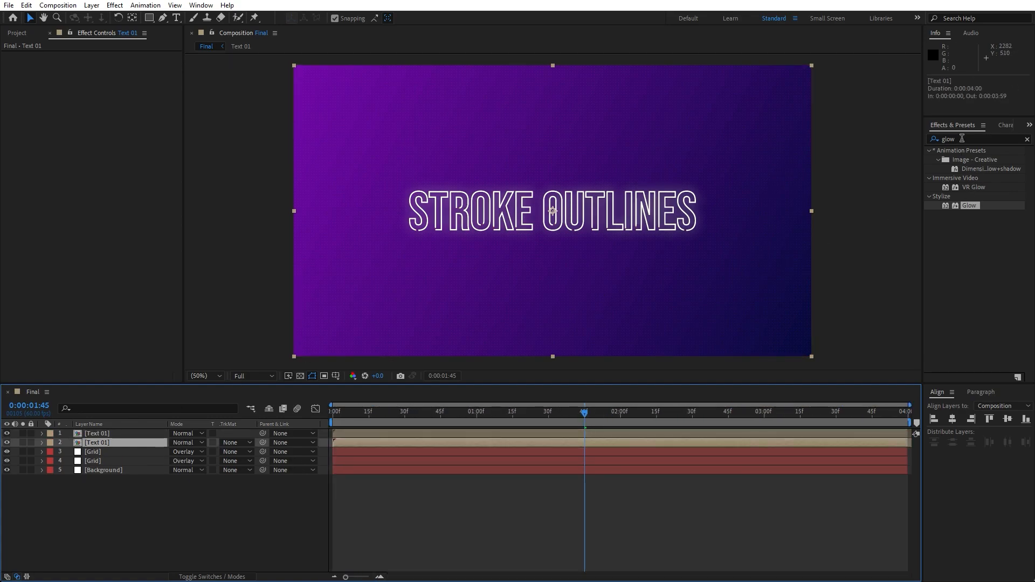
pyautogui.moveTo(970, 138); pyautogui.dragTo(792, 139)
pyautogui.write('radial')
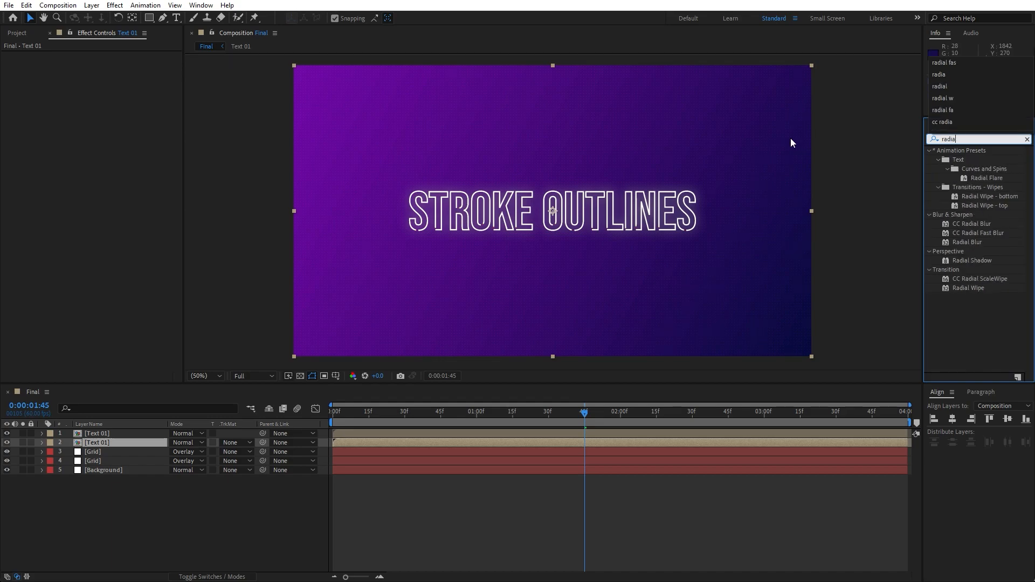
pyautogui.write(' fa')
pyautogui.moveTo(978, 160); pyautogui.dragTo(124, 443)
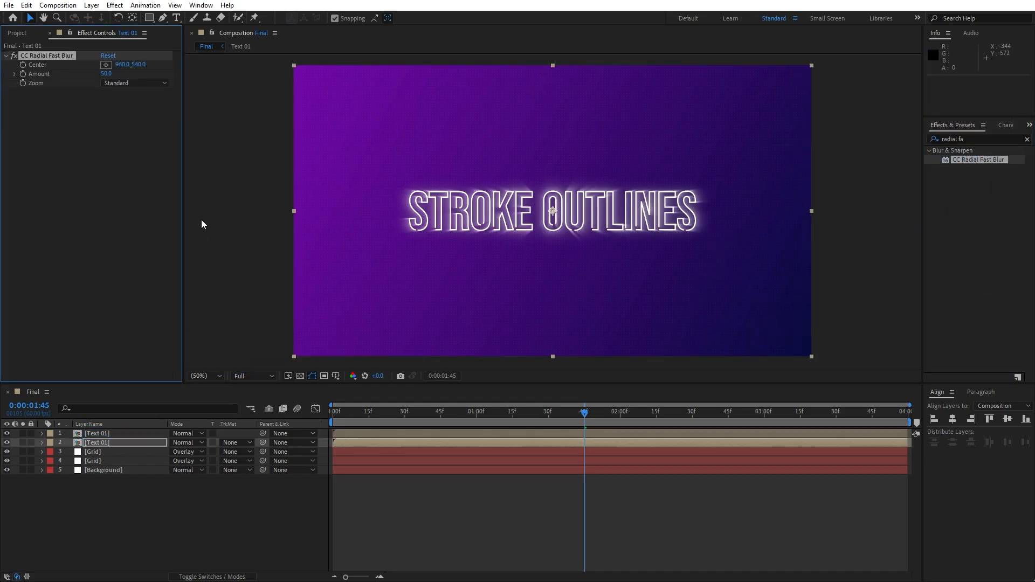
# Place the radial blur's center in the frame's upper-left area at 142, 158 and set its amount to 85.
pyautogui.click(108, 67)
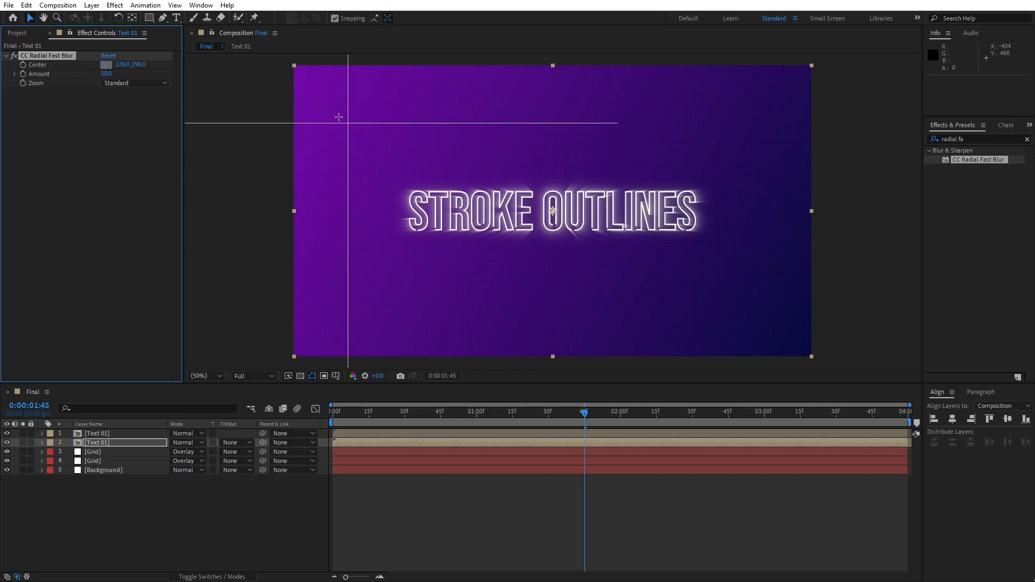
pyautogui.click(332, 107)
pyautogui.moveTo(106, 74); pyautogui.dragTo(114, 74)
pyautogui.click(109, 74)
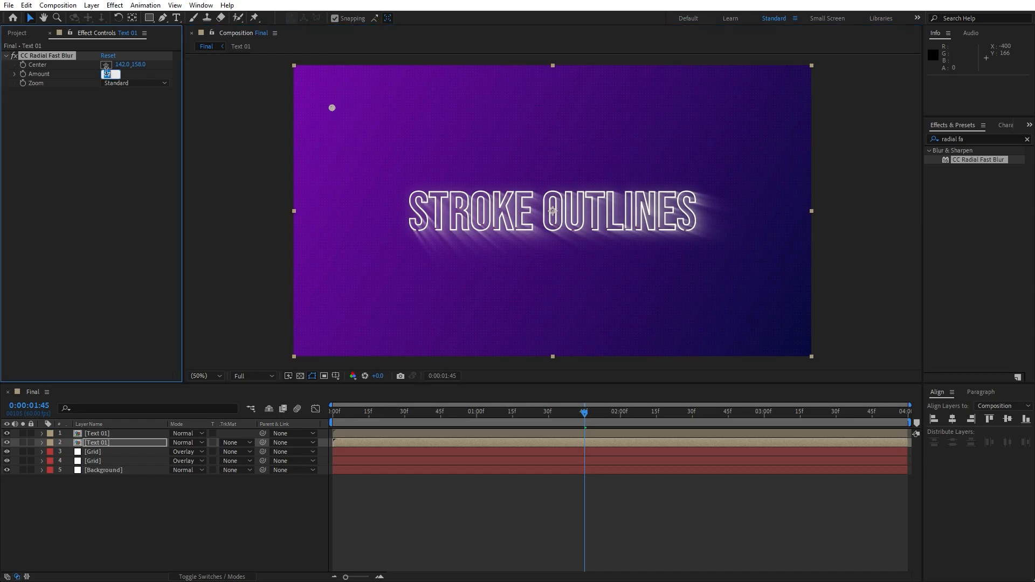
pyautogui.write('85')
pyautogui.click(106, 197)
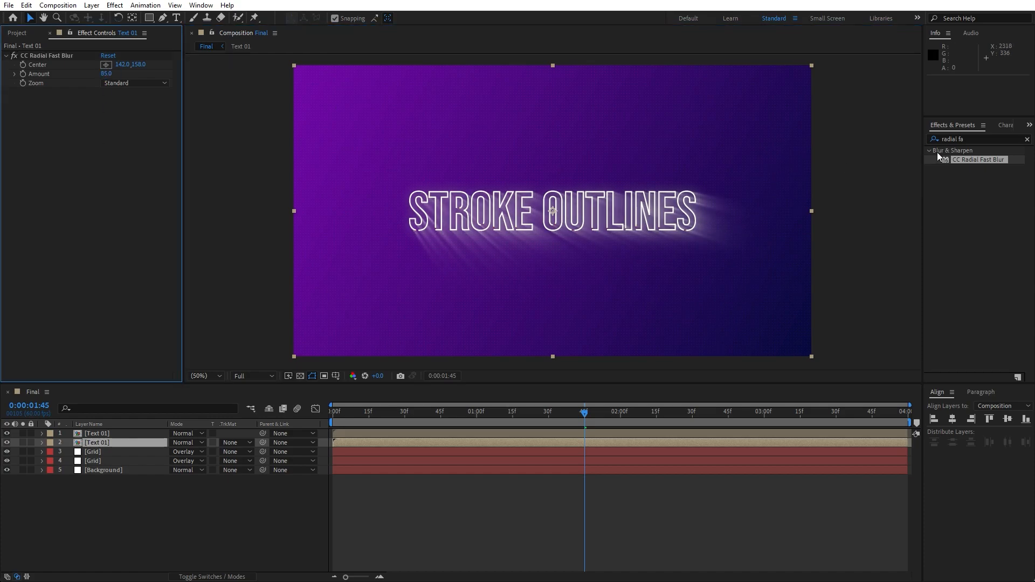
# Add a Fill effect above CC Radial Fast Blur on the lower Text 01 layer and make its color black (000000).
pyautogui.click(988, 136)
pyautogui.write('fill')
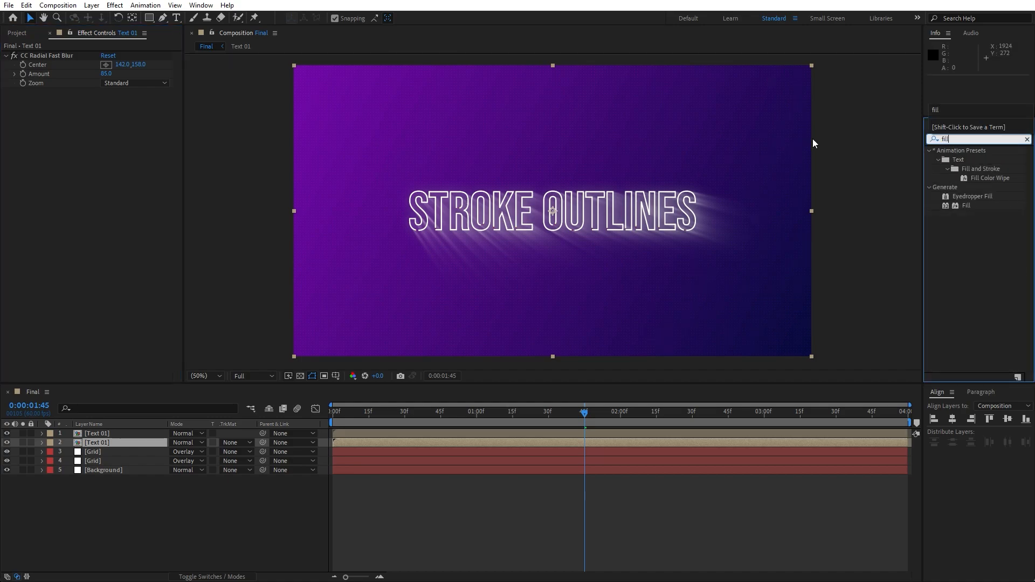
pyautogui.moveTo(967, 206); pyautogui.dragTo(59, 56)
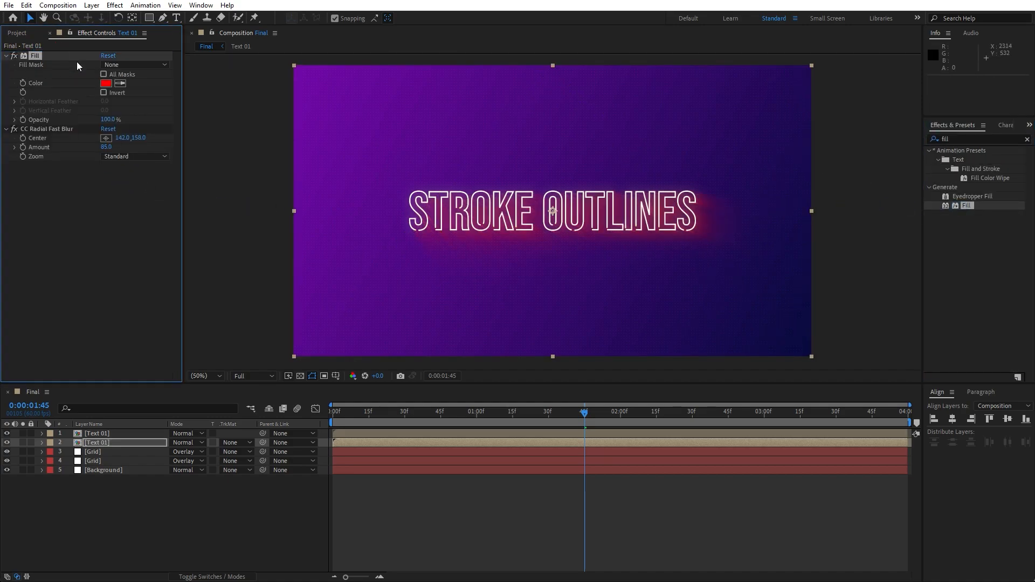
pyautogui.click(106, 83)
pyautogui.moveTo(352, 428); pyautogui.dragTo(358, 438)
pyautogui.moveTo(288, 452)
pyautogui.mouseDown()
pyautogui.moveTo(162, 496)
pyautogui.moveTo(159, 516)
pyautogui.mouseUp()
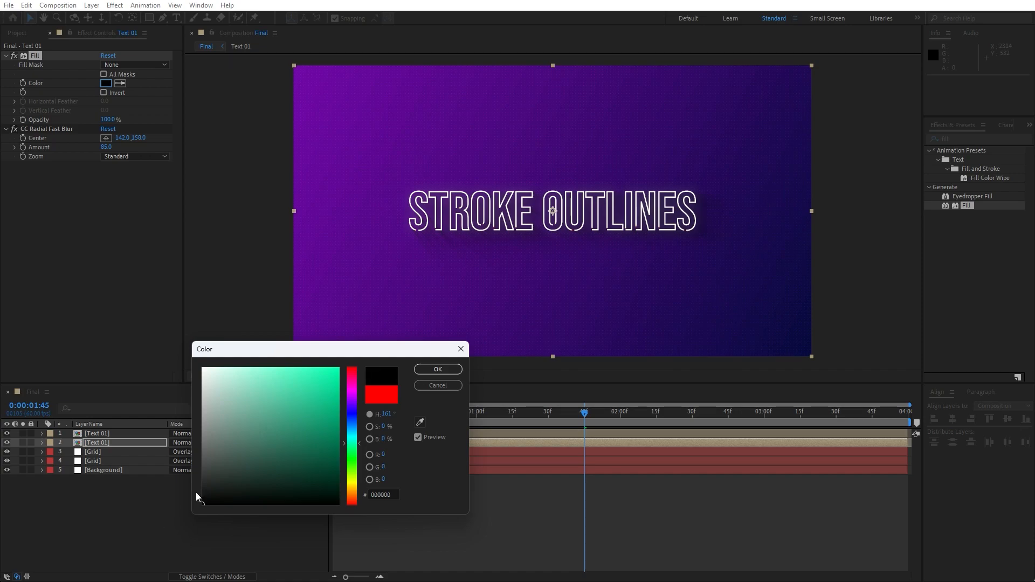
pyautogui.click(438, 370)
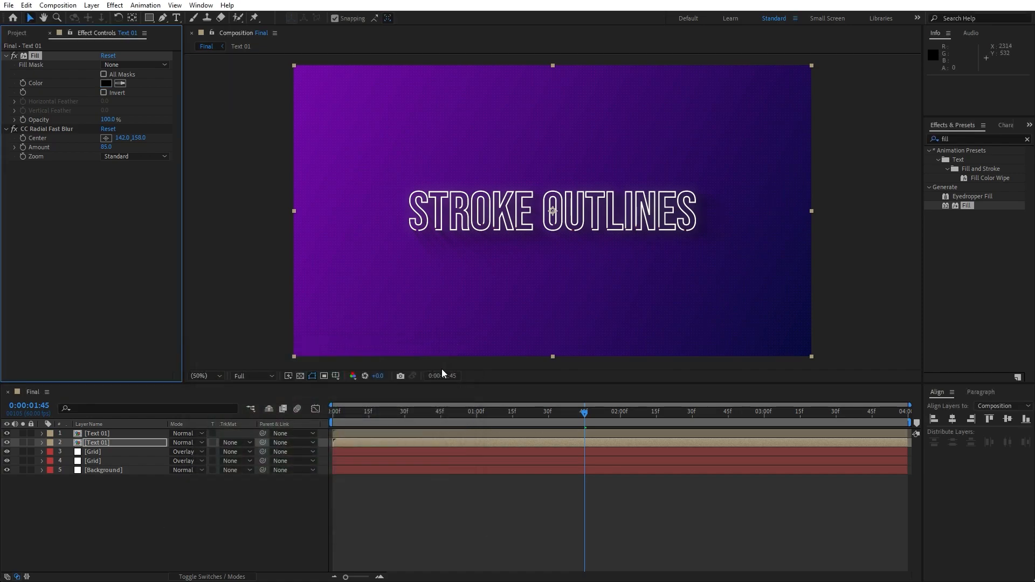
# Try the Overlay blending mode on the black-filled Text 01 shadow layer, then restore Normal.
pyautogui.click(192, 443)
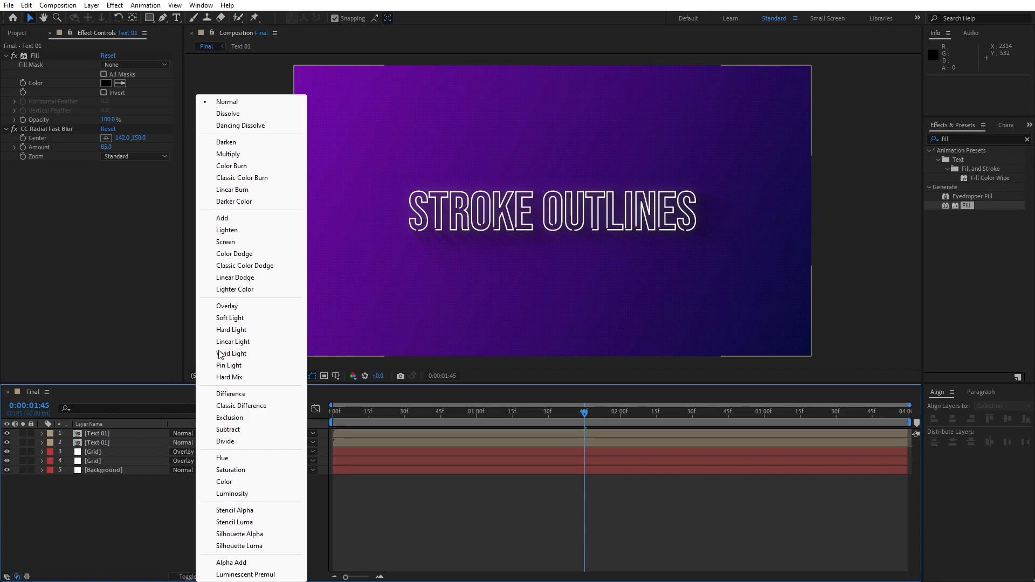
pyautogui.click(236, 308)
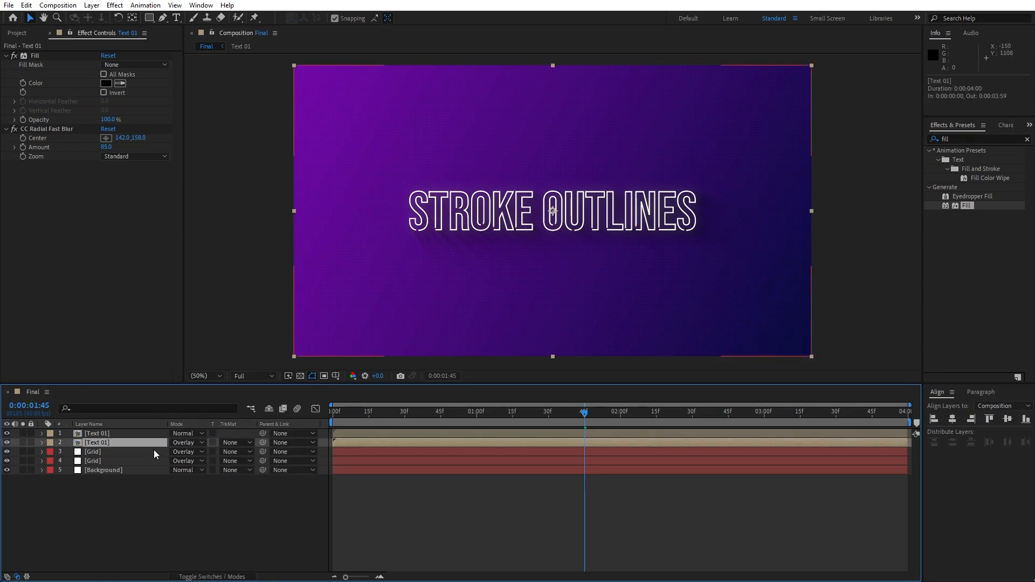
pyautogui.click(186, 443)
pyautogui.click(226, 101)
pyautogui.click(107, 564)
# Duplicate the black-filled Text 01 shadow layer to strengthen the long shadow.
pyautogui.click(106, 443)
pyautogui.hotkey('ctrl', 'd')
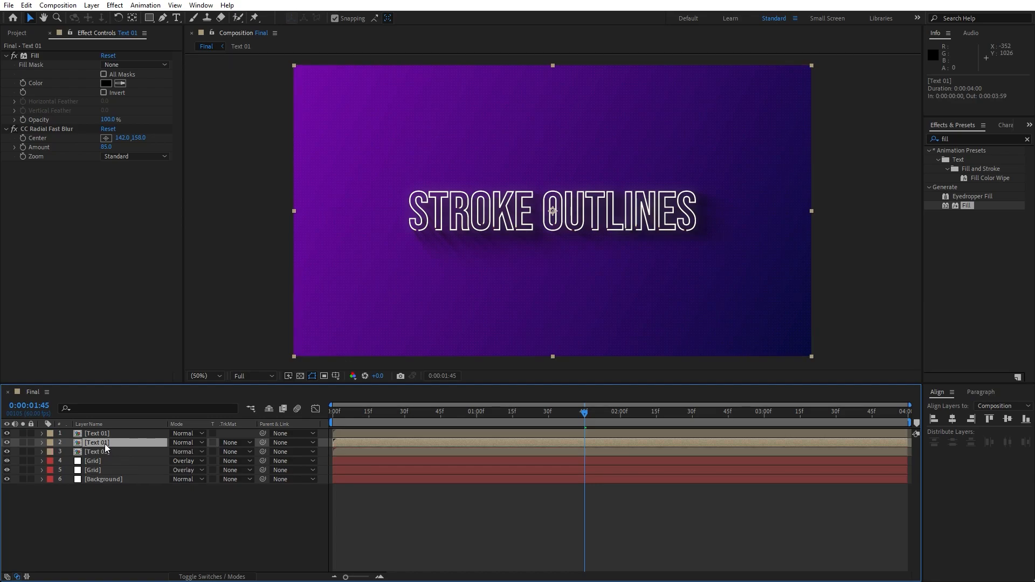
pyautogui.click(151, 519)
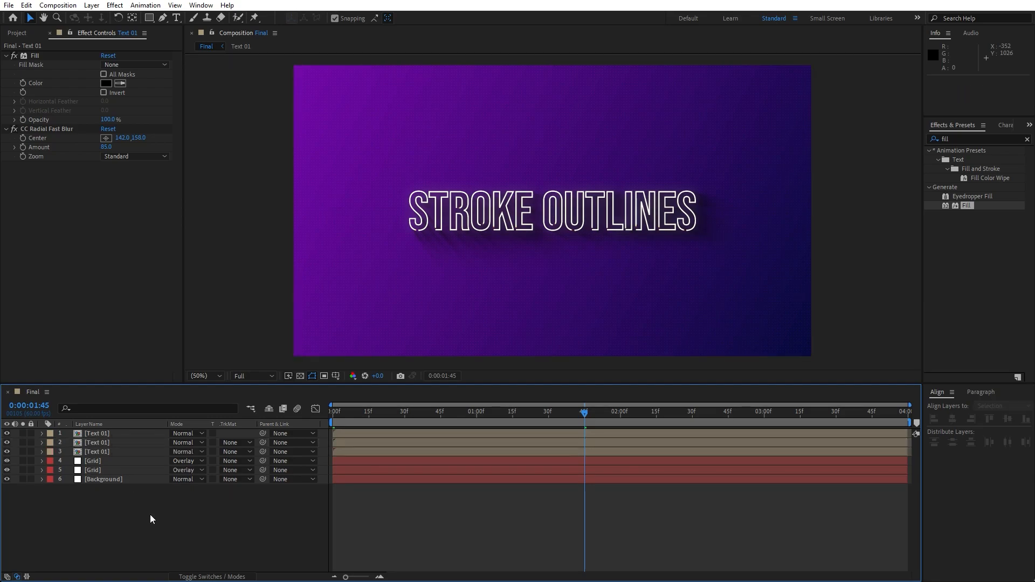
# Preview the finished title animation with its glow and long shadow, scrubbing through the timeline.
pyautogui.press('space')
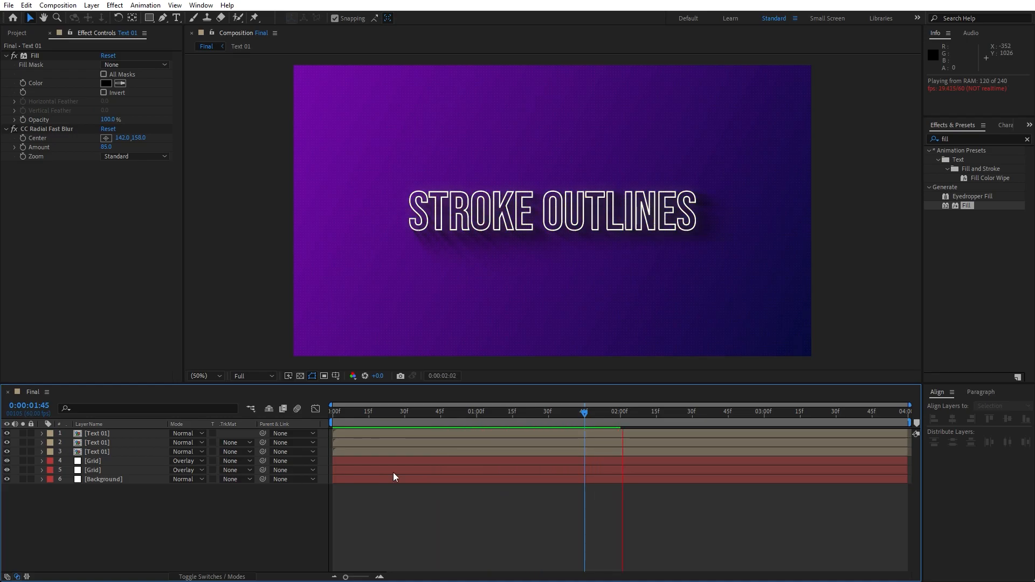
pyautogui.moveTo(527, 421); pyautogui.dragTo(650, 416)
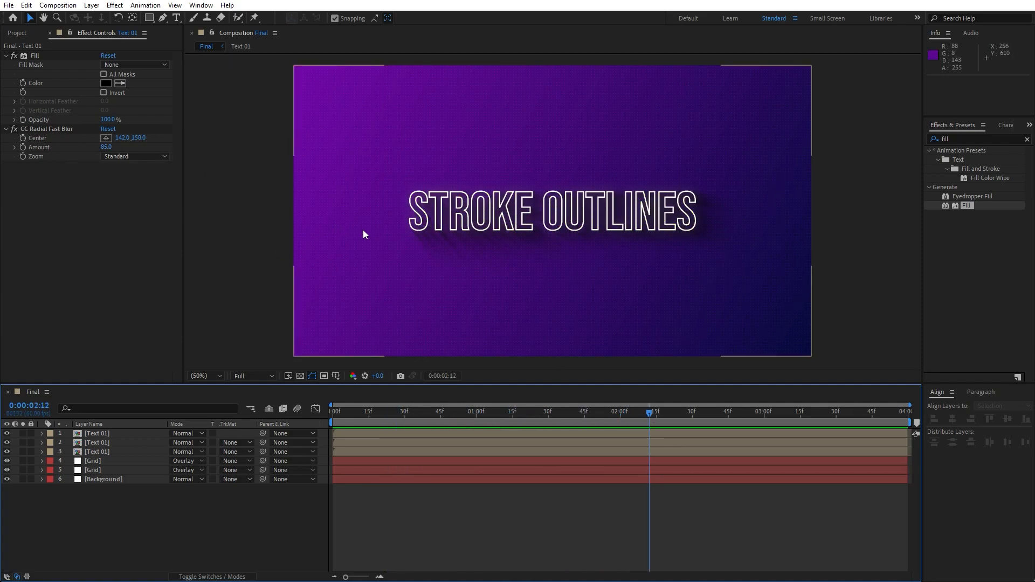
pyautogui.press('space')
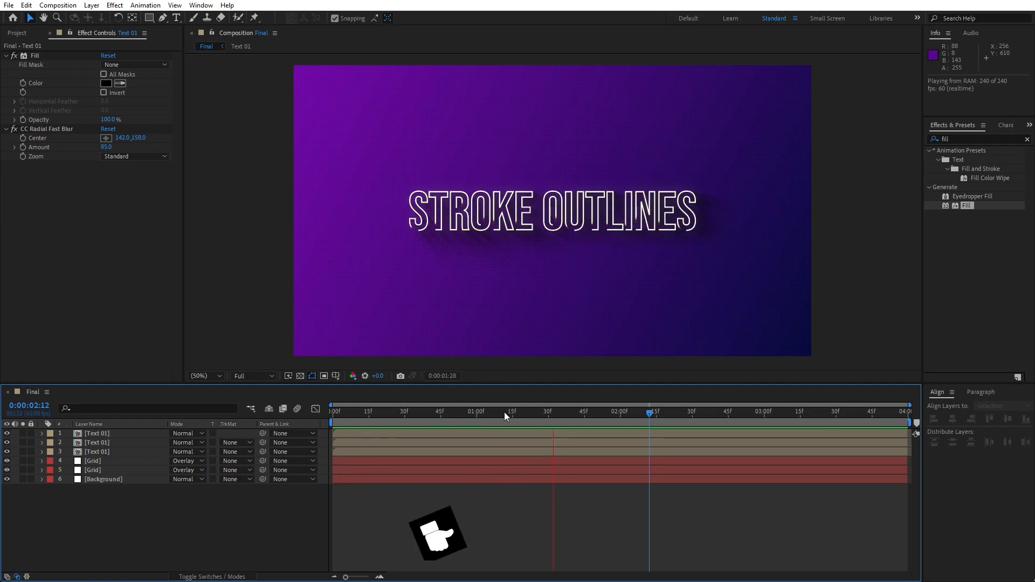
pyautogui.moveTo(555, 415); pyautogui.dragTo(636, 415)
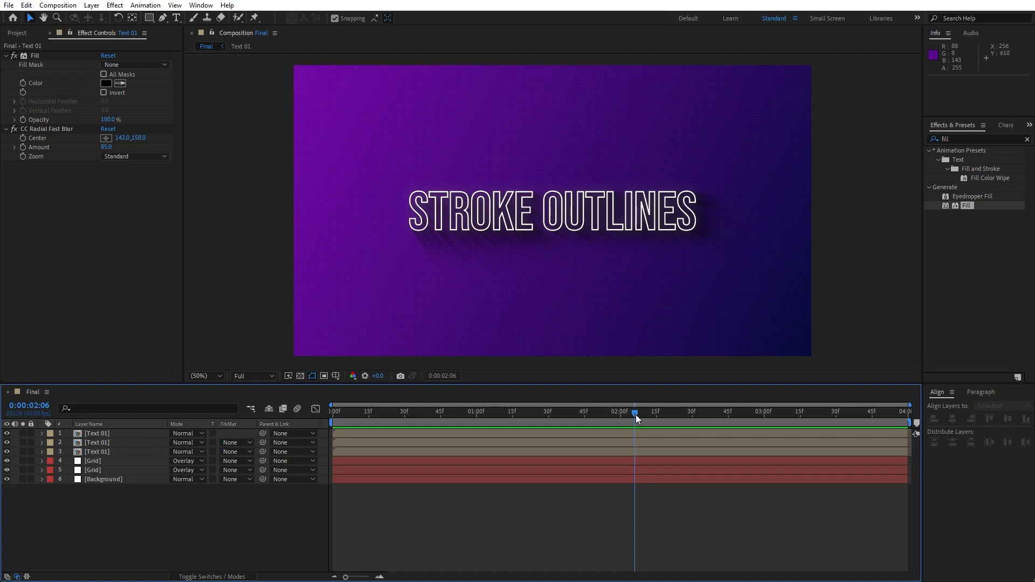
pyautogui.moveTo(635, 415); pyautogui.dragTo(548, 417)
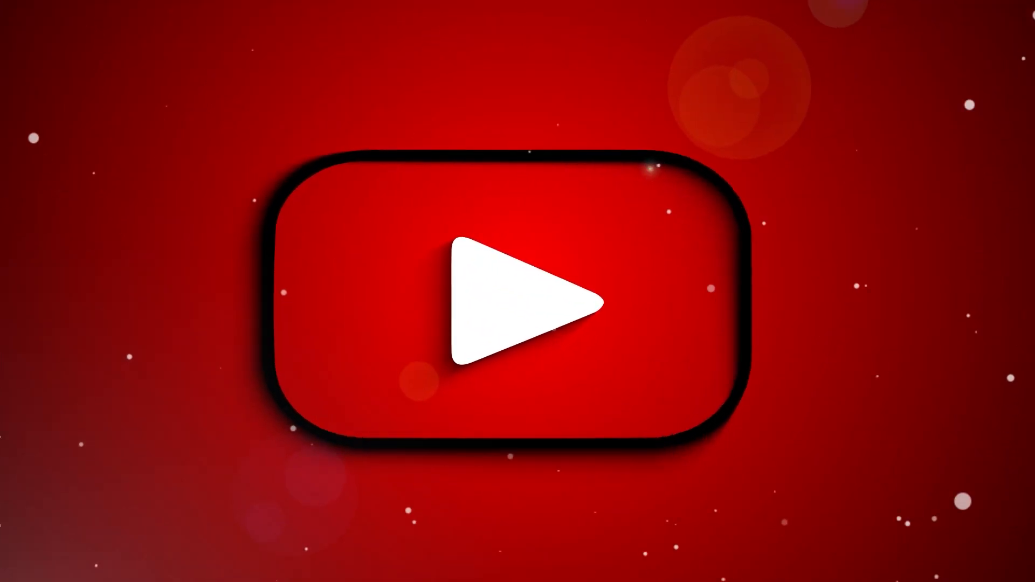